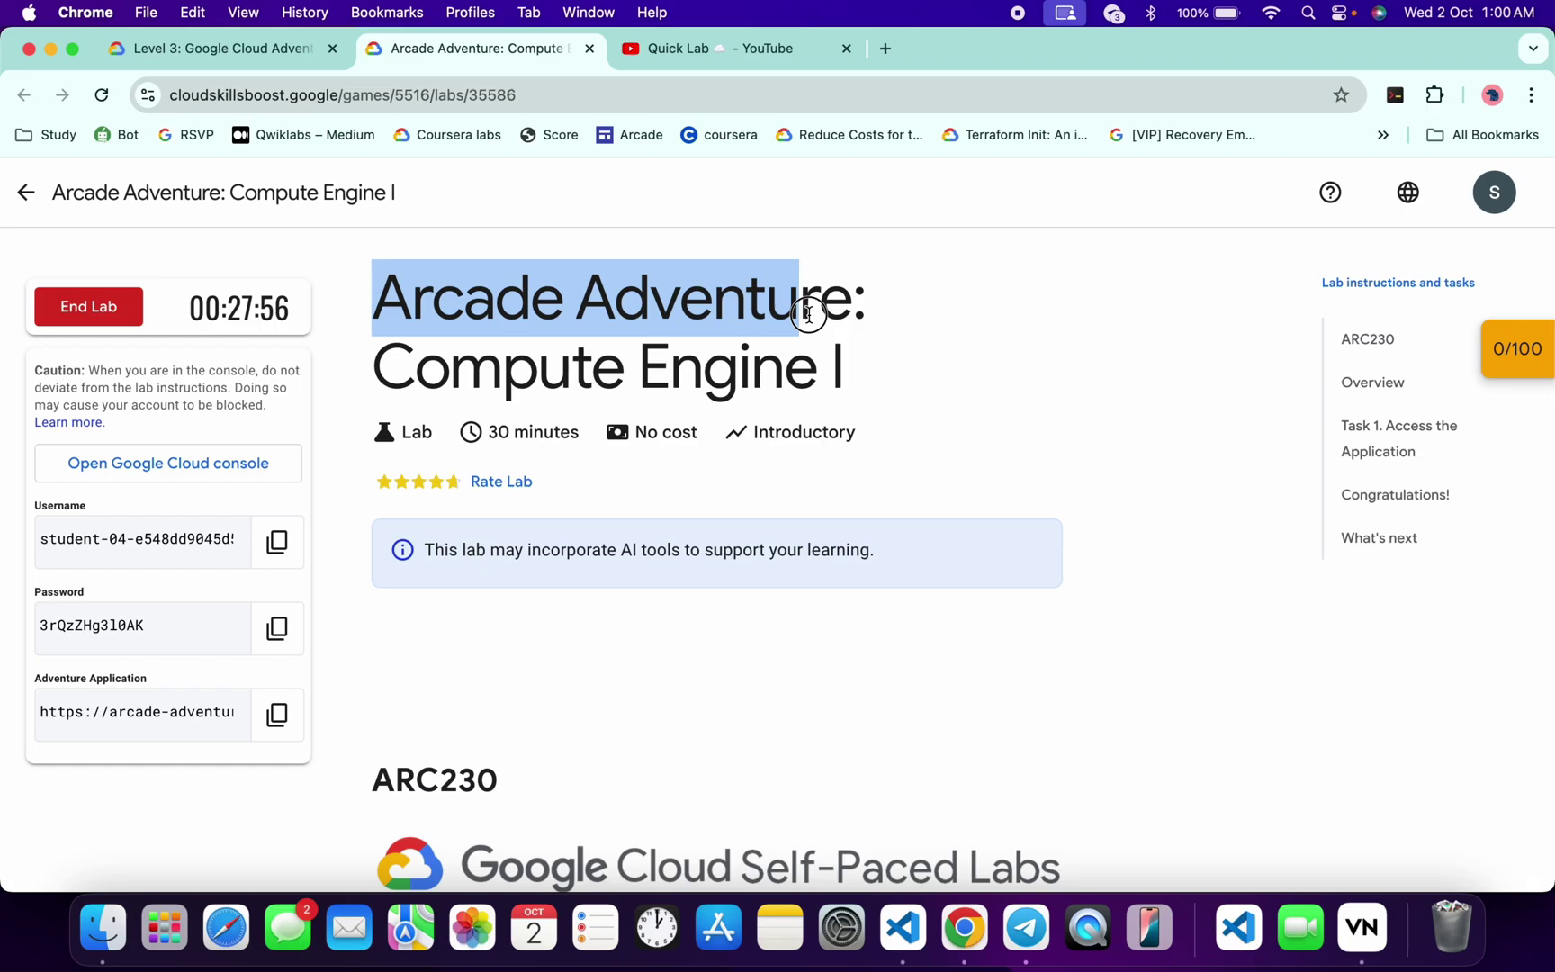
Look over the lab title, the checkpoints panel and the Arcade Adventure window.
left_click_drag(808, 314, 1007, 344)
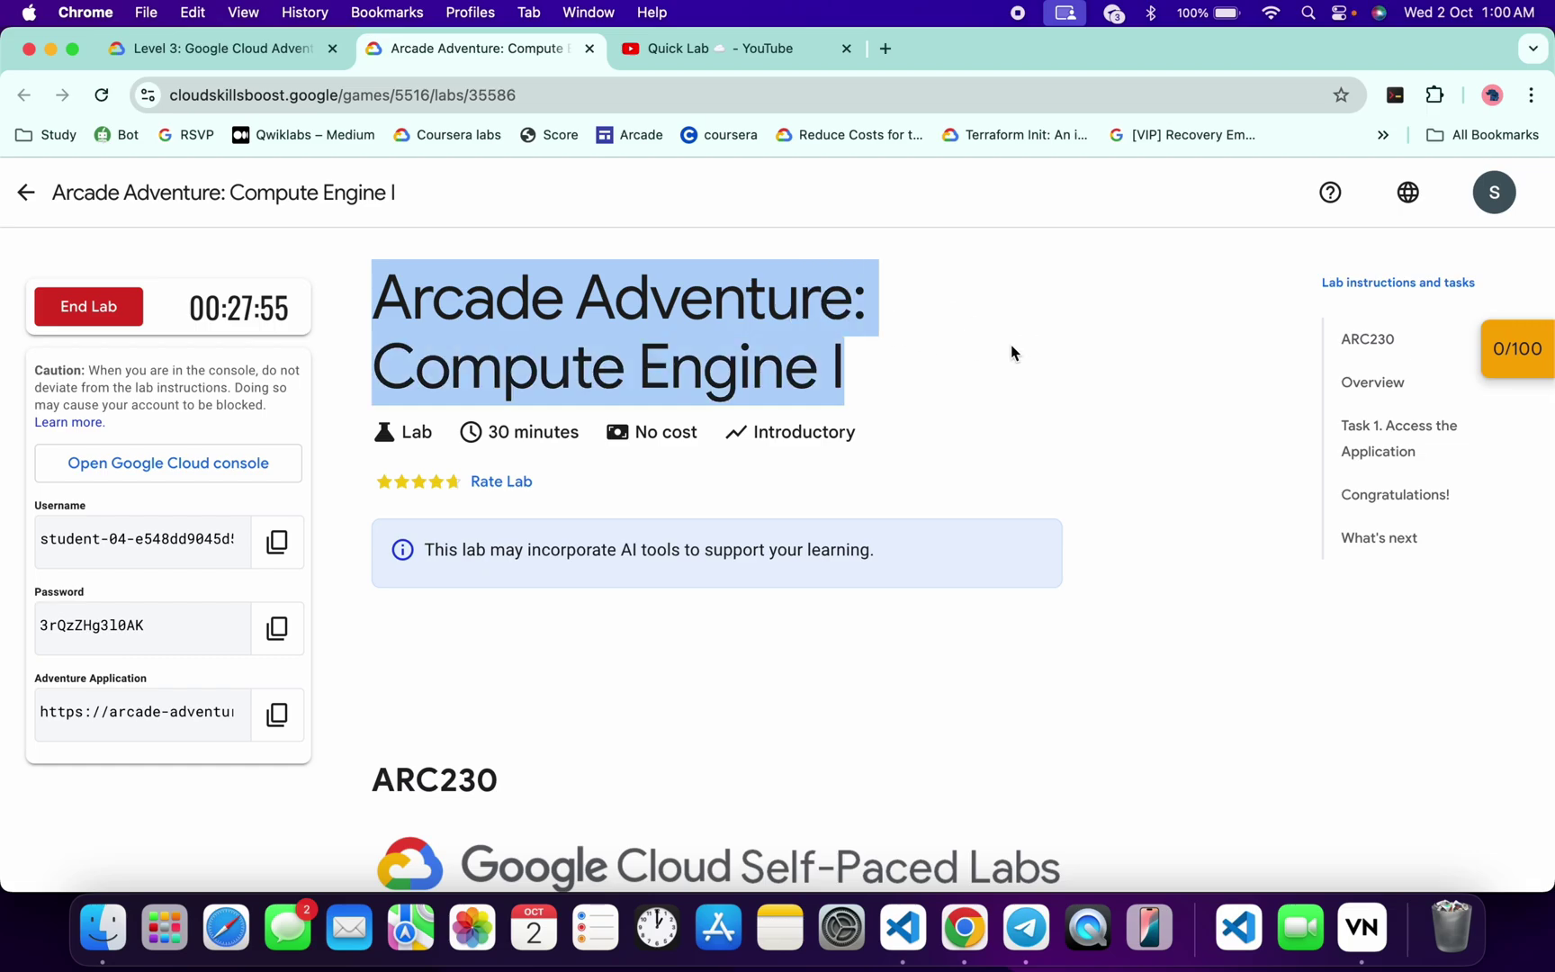
left_click(1516, 364)
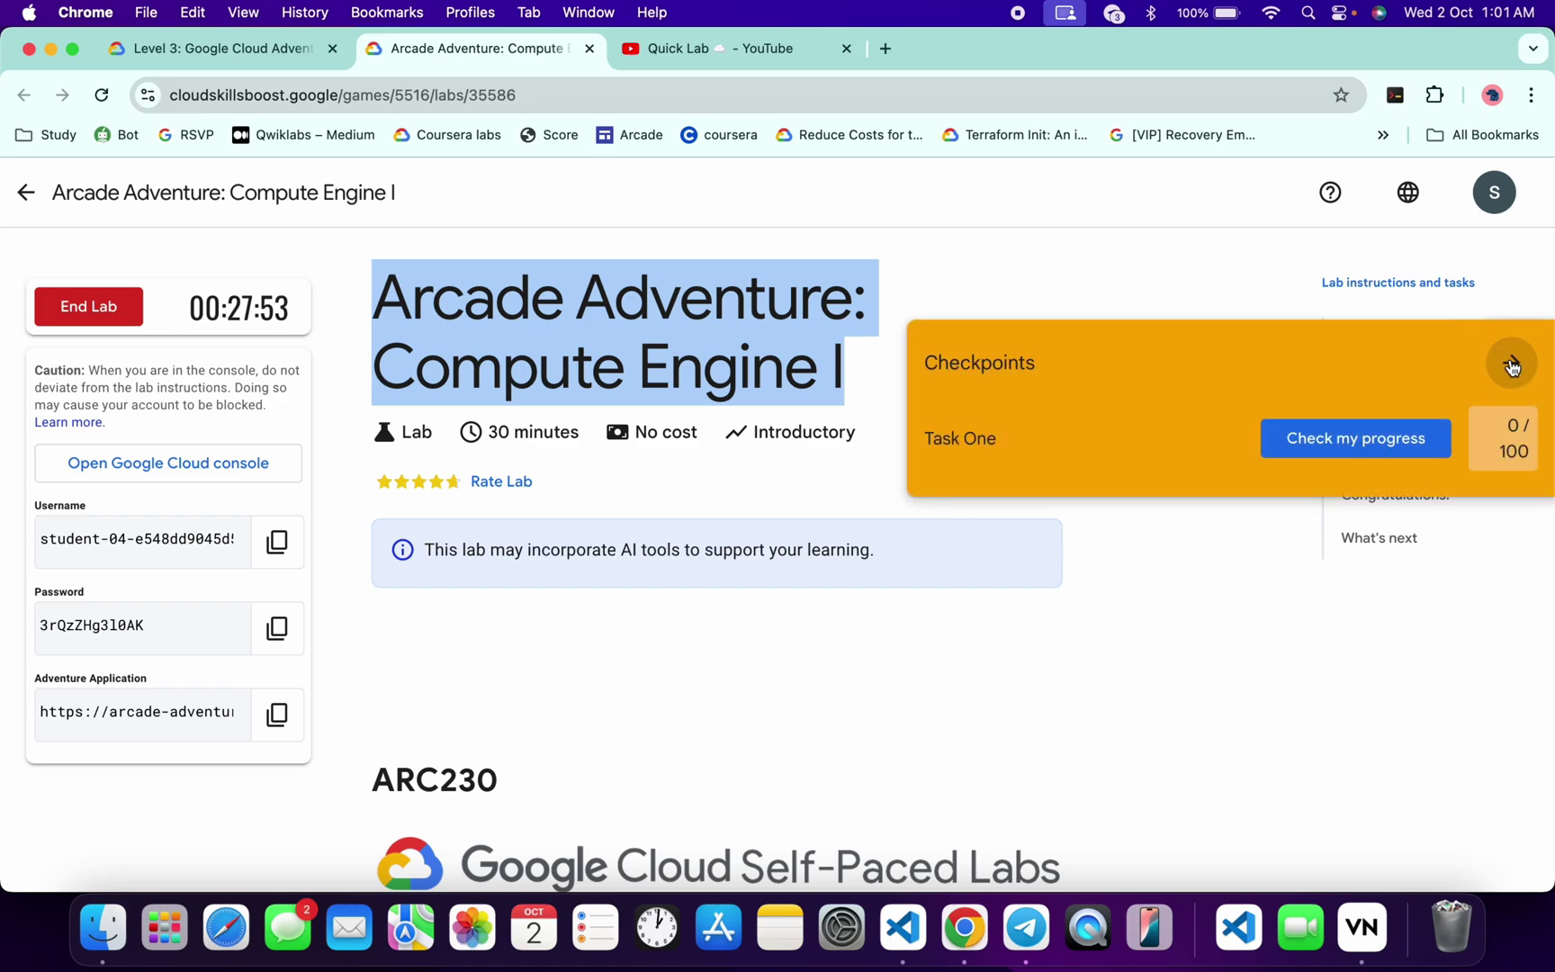
left_click(756, 55)
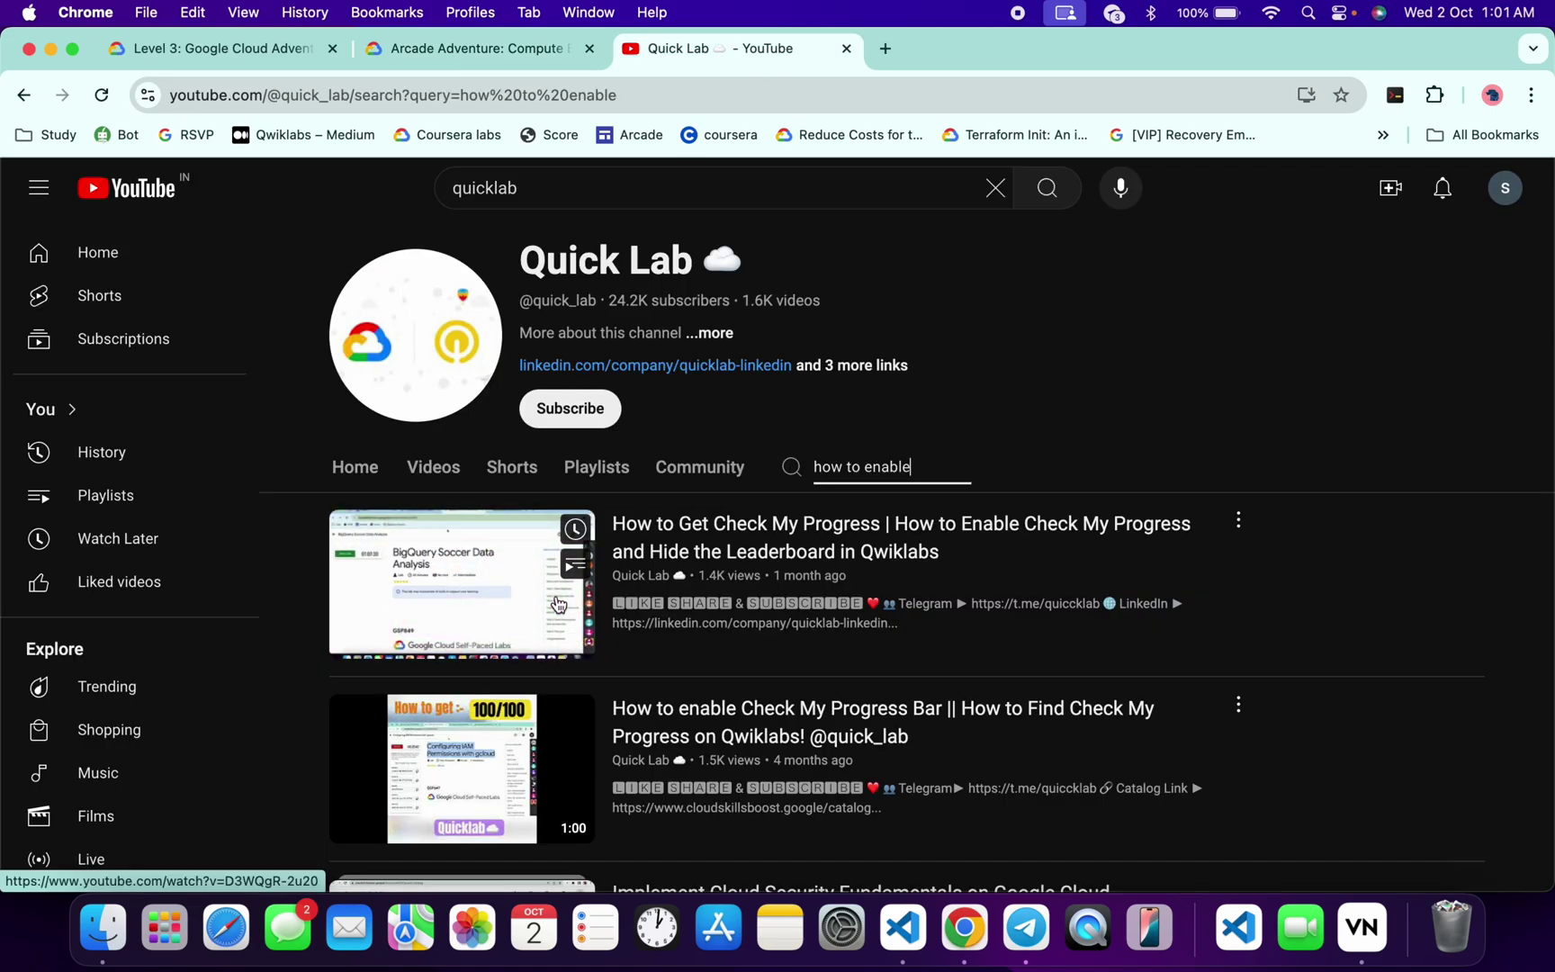
left_click(448, 47)
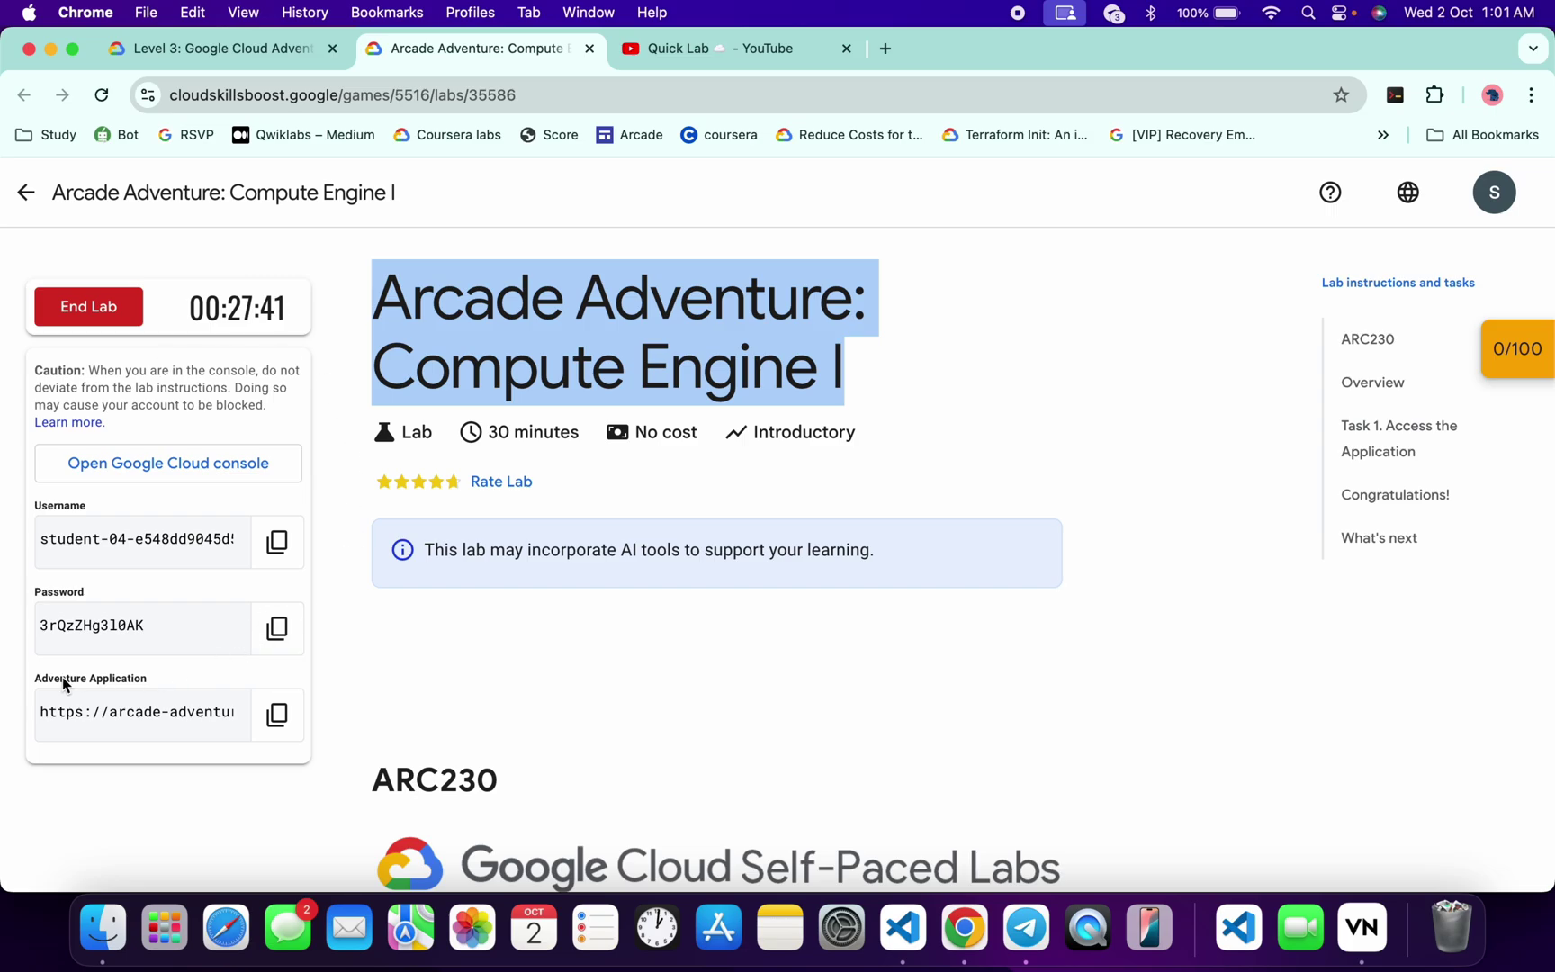
key("ctrl+Right")
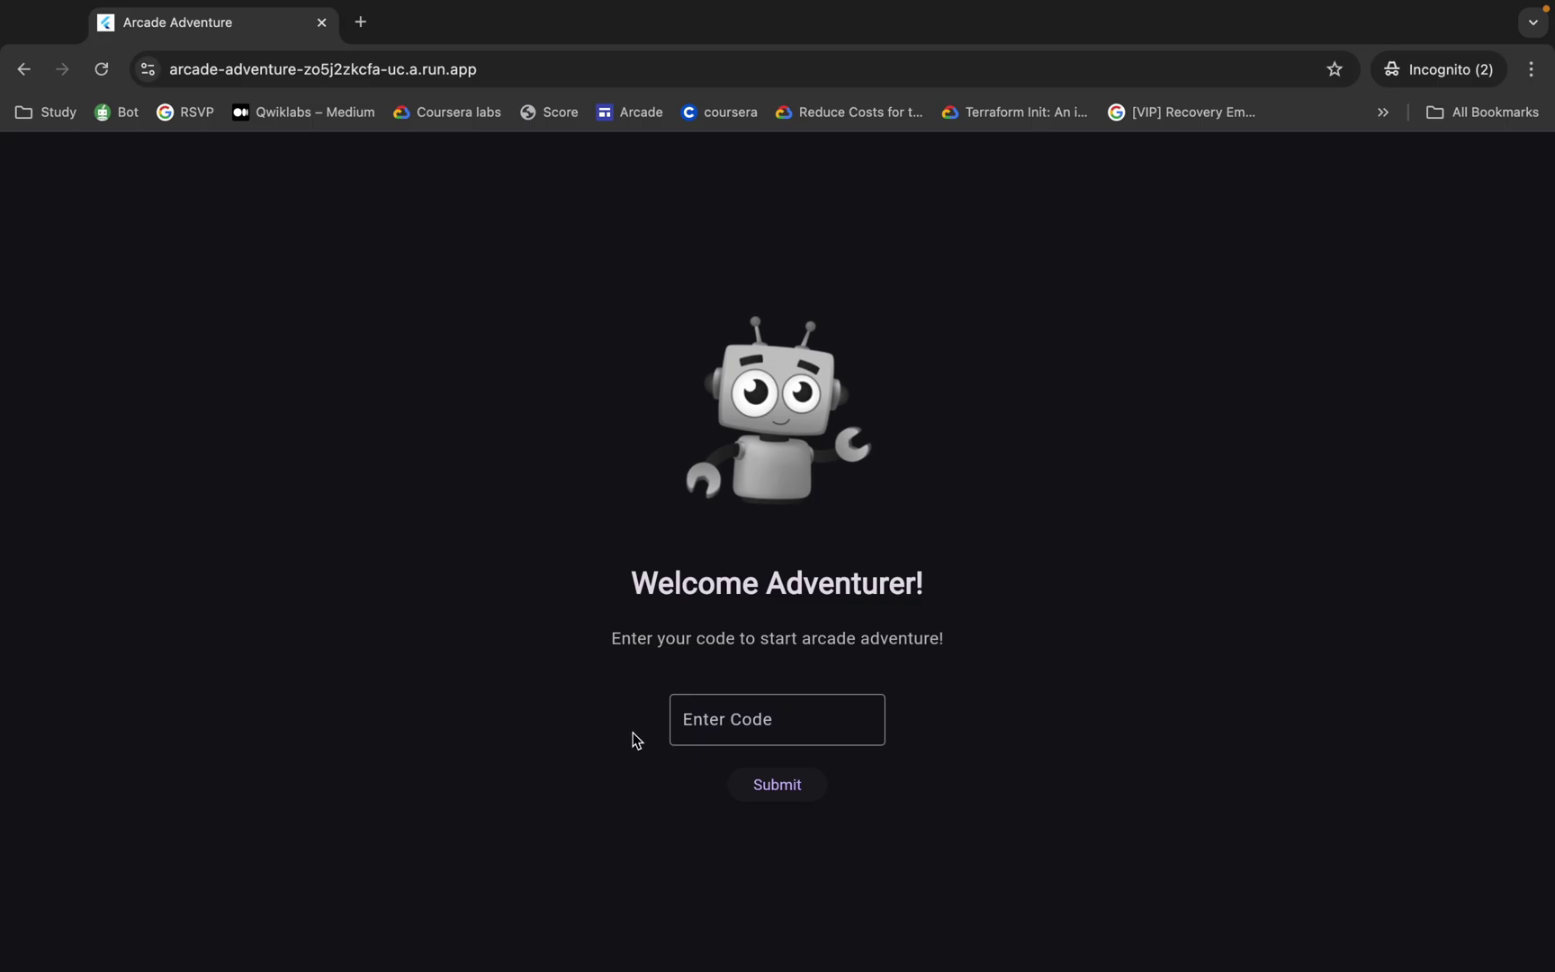
key("ctrl+Left")
scroll(817, 609, "down", 10)
scroll(818, 607, "down", 5)
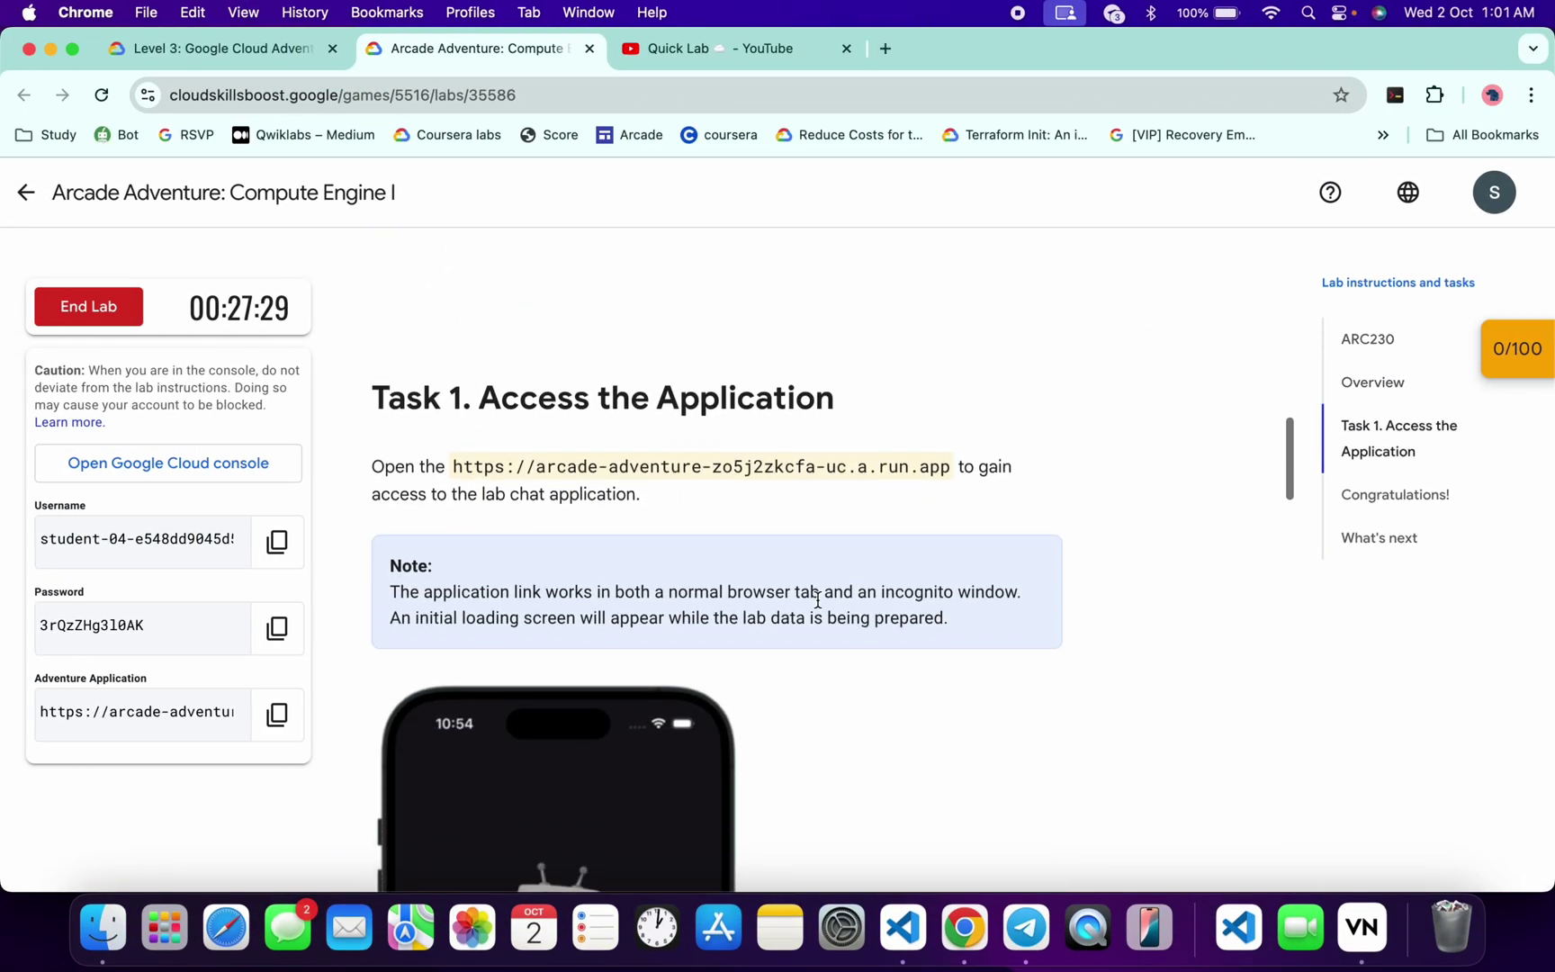
scroll(818, 608, "down", 5)
scroll(818, 607, "down", 2)
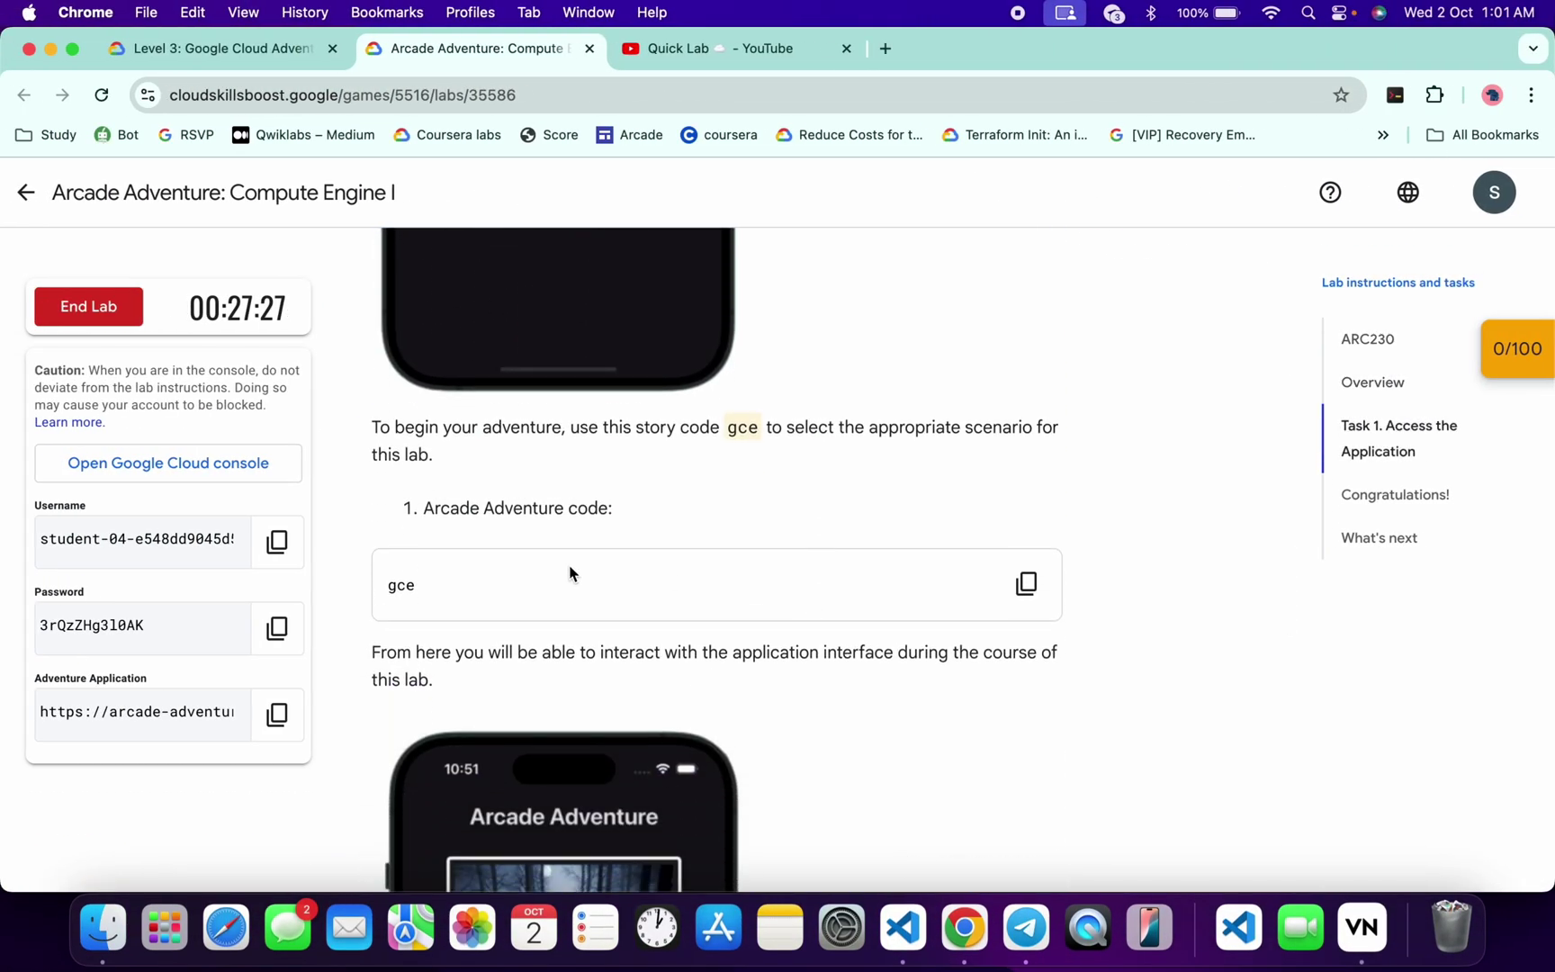
Copy the gce story code and paste it into the Arcade Adventure code field.
left_click(1036, 589)
key("ctrl+Right")
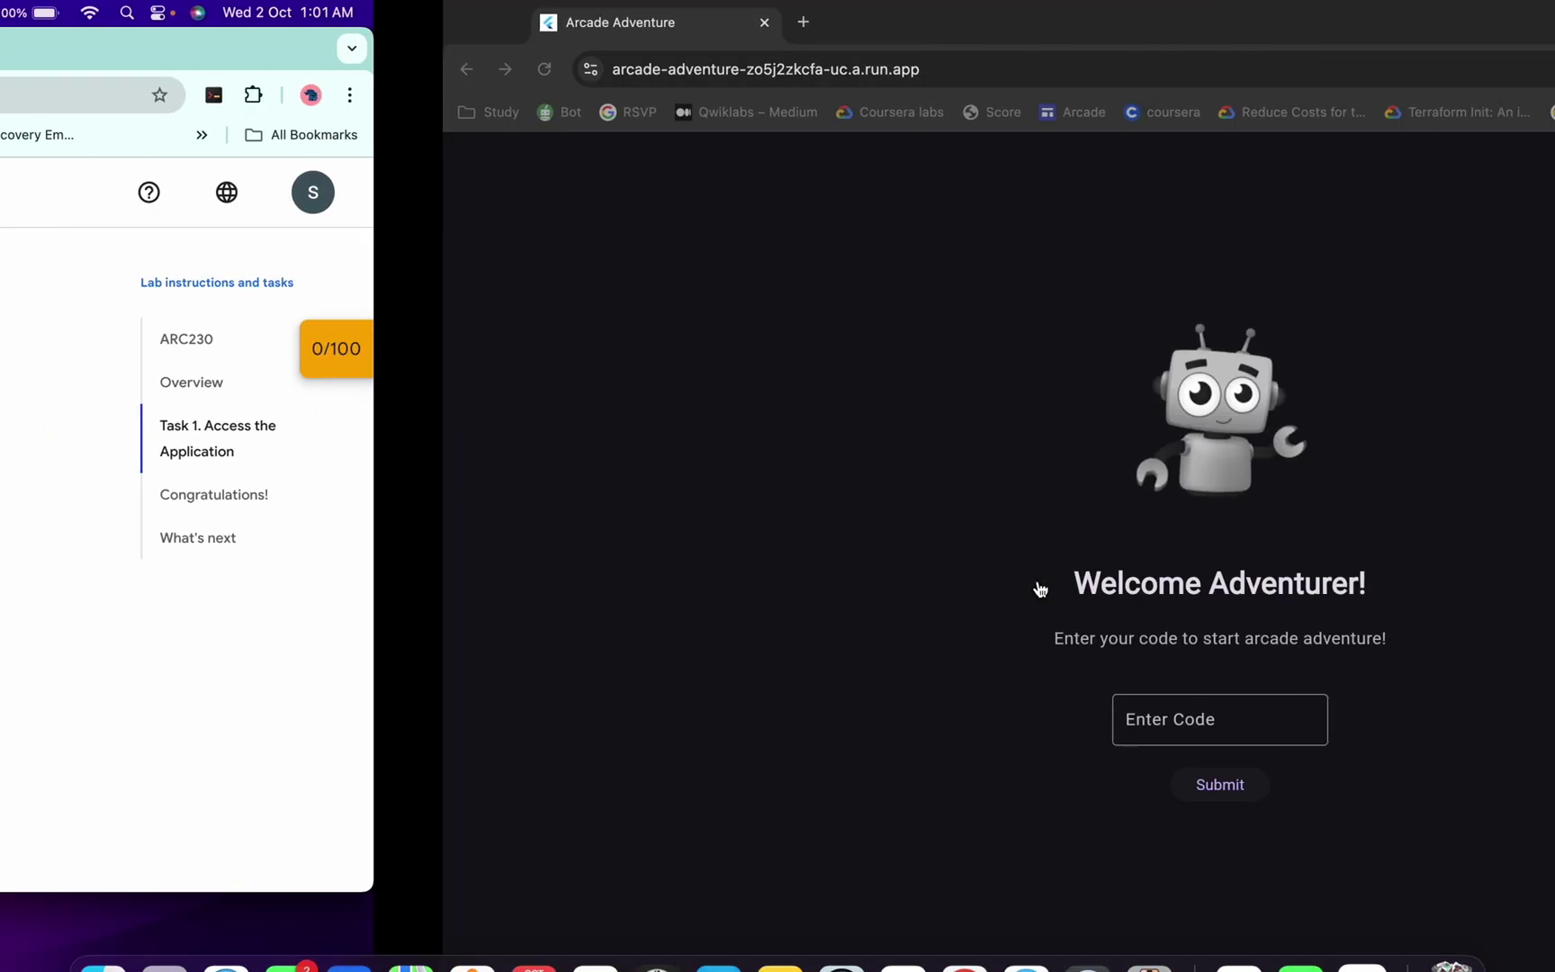
left_click(795, 700)
key("super+v")
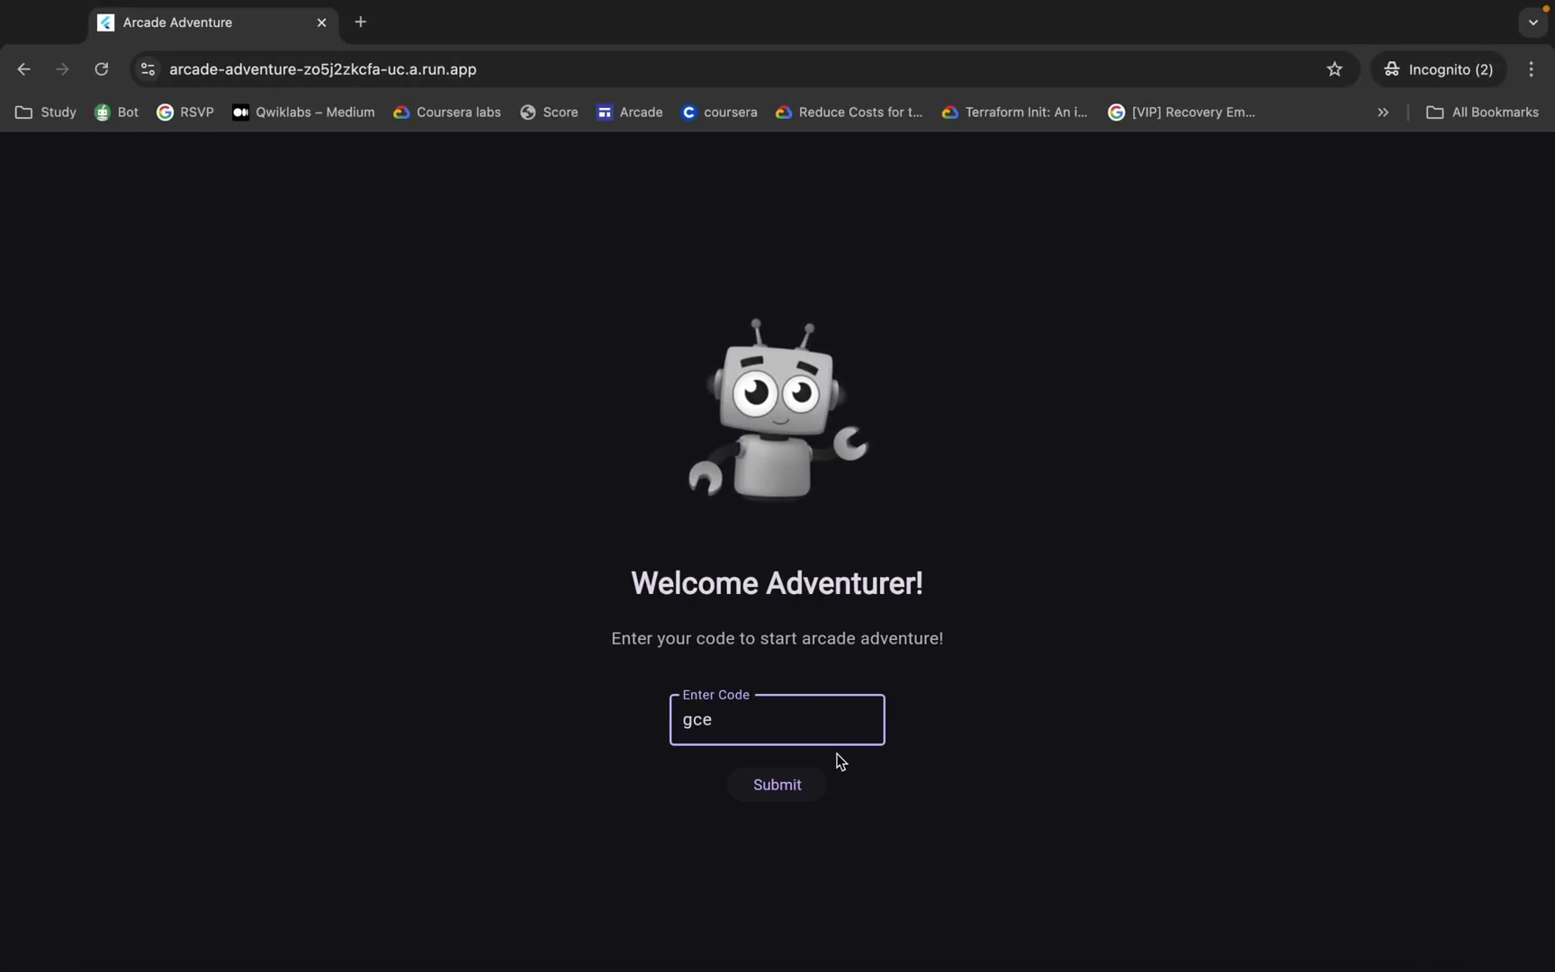
Submit gce, choose Legacy Systems, Stick with what you know, Embrace the Cloud, then reach assessment entry.
left_click(787, 788)
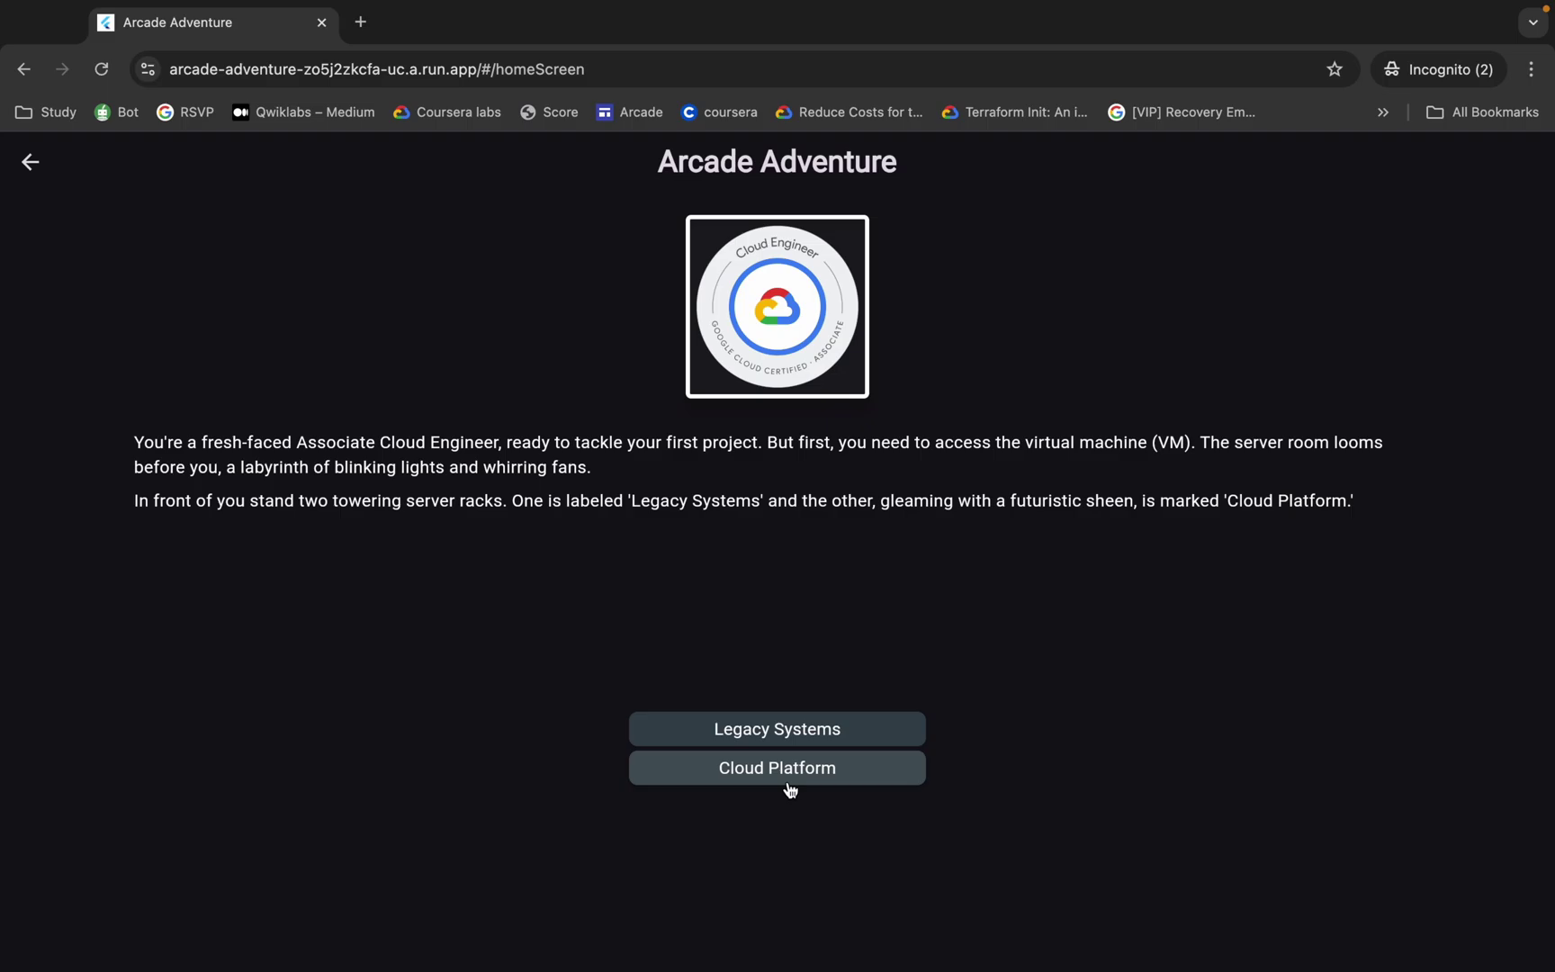
left_click(775, 738)
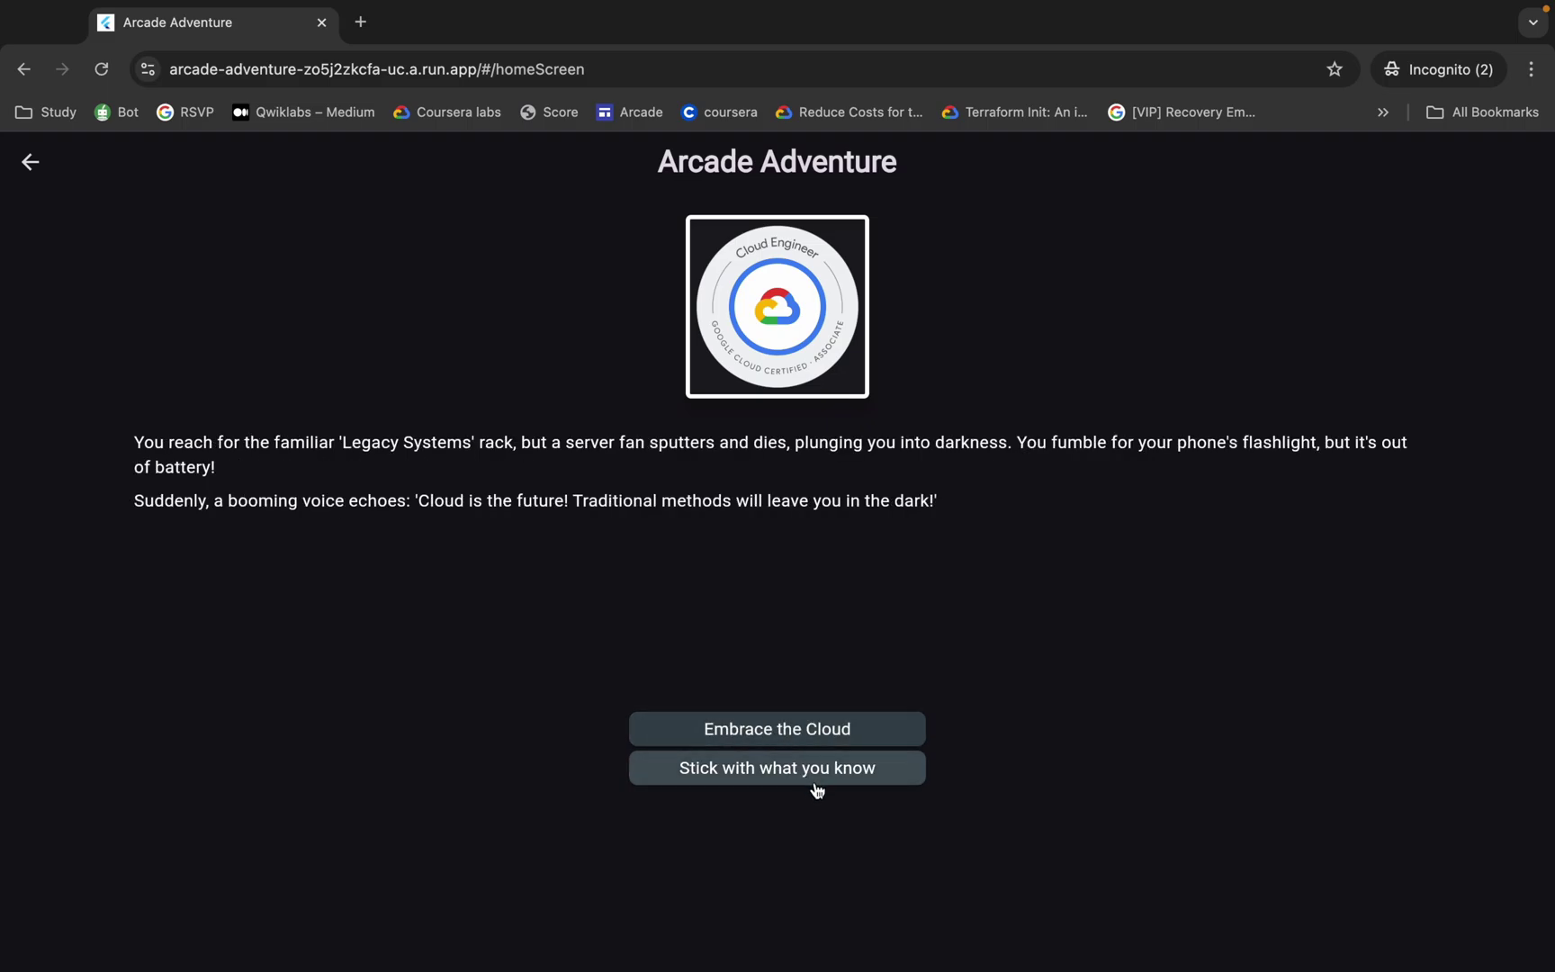
left_click(816, 789)
left_click(789, 740)
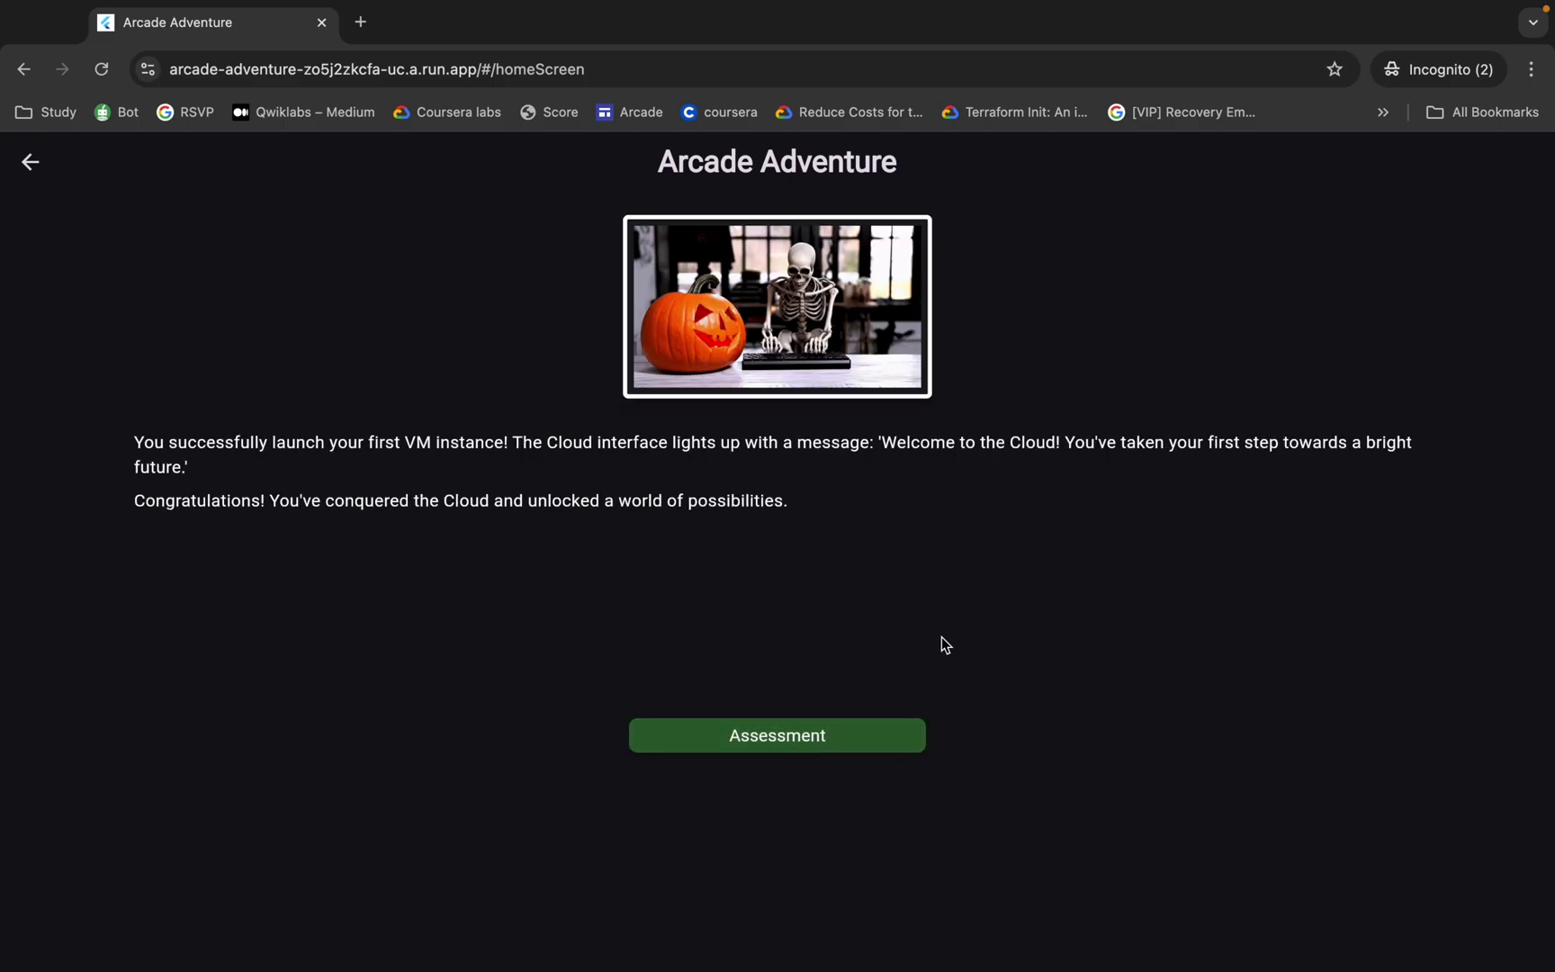
left_click(795, 738)
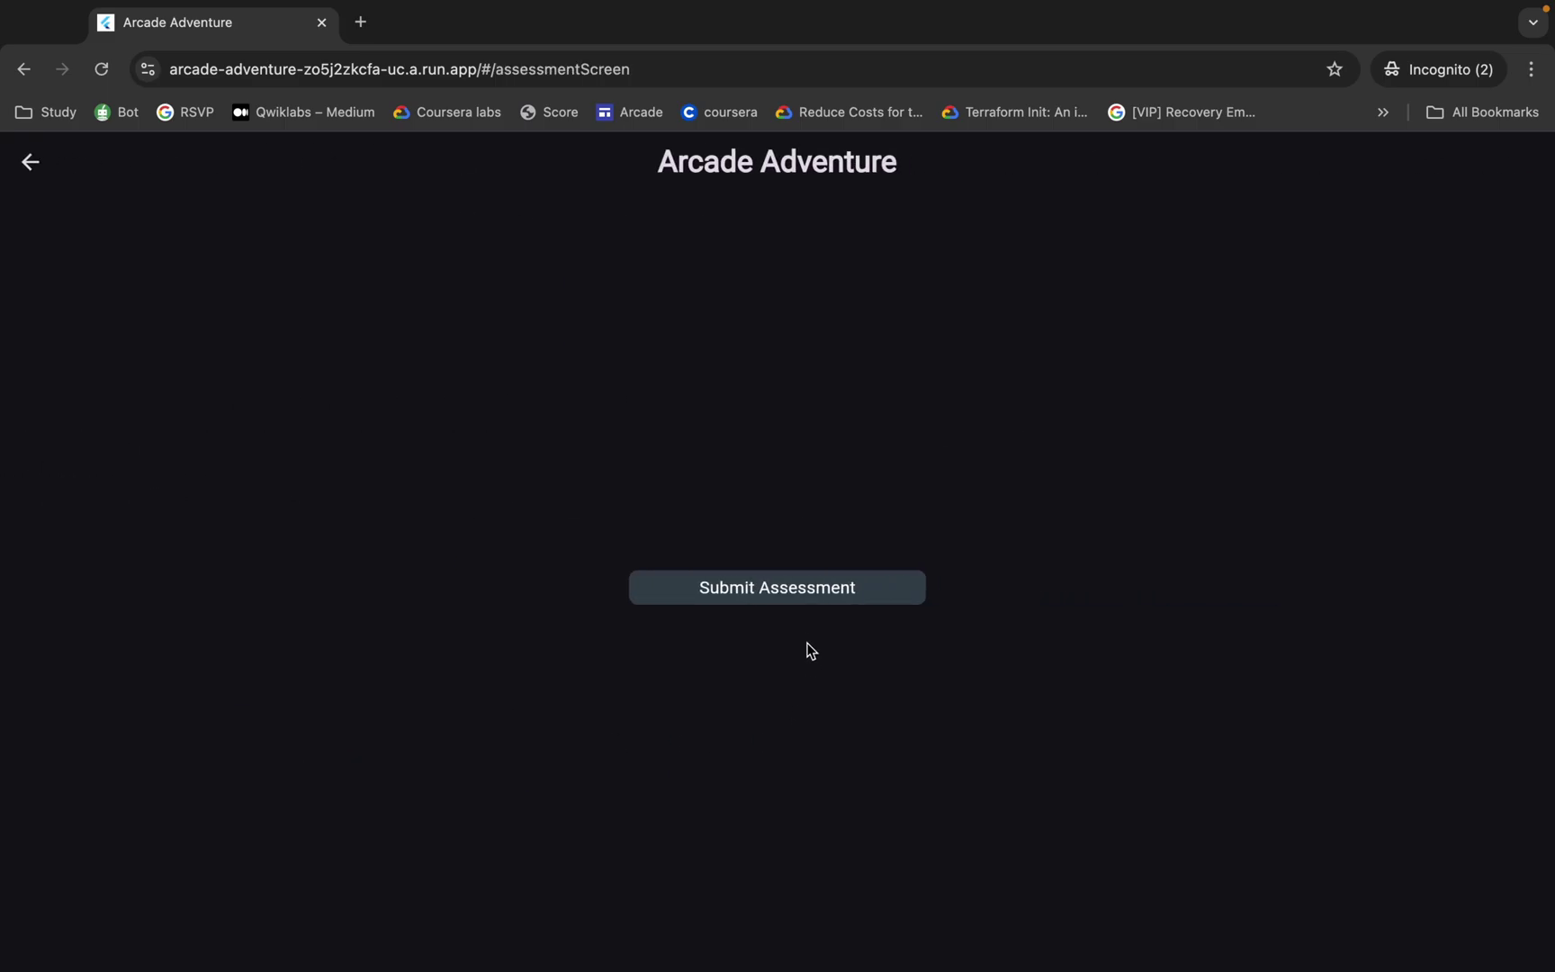
left_click(780, 597)
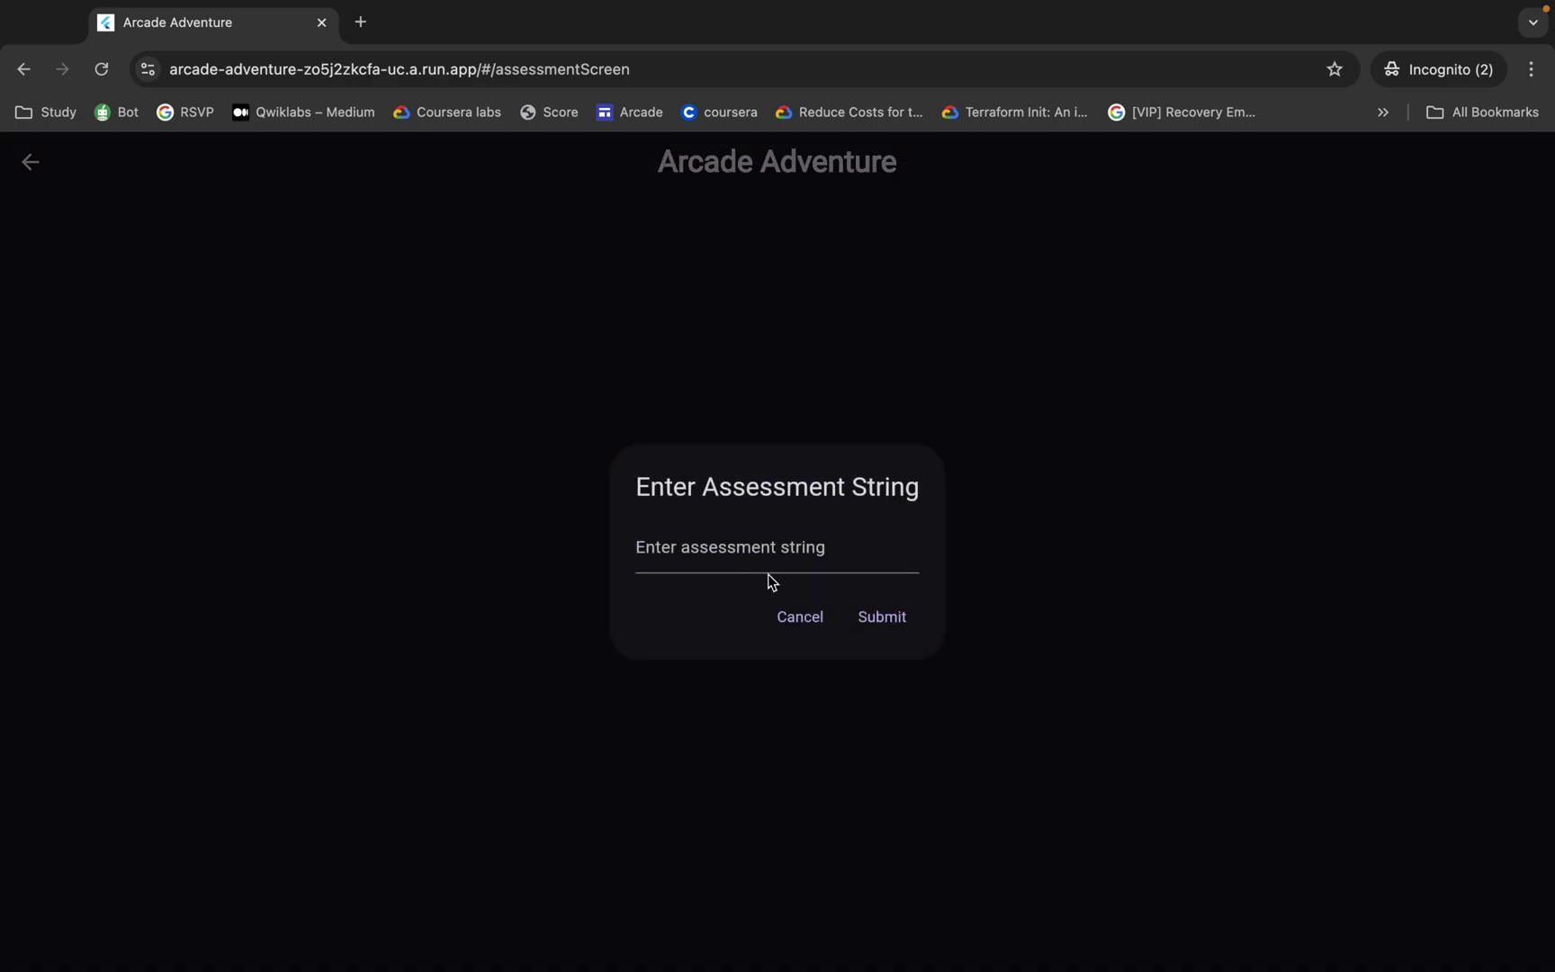
Copy the lab assessment code into Enter Assessment String and submit it.
key("ctrl+Left")
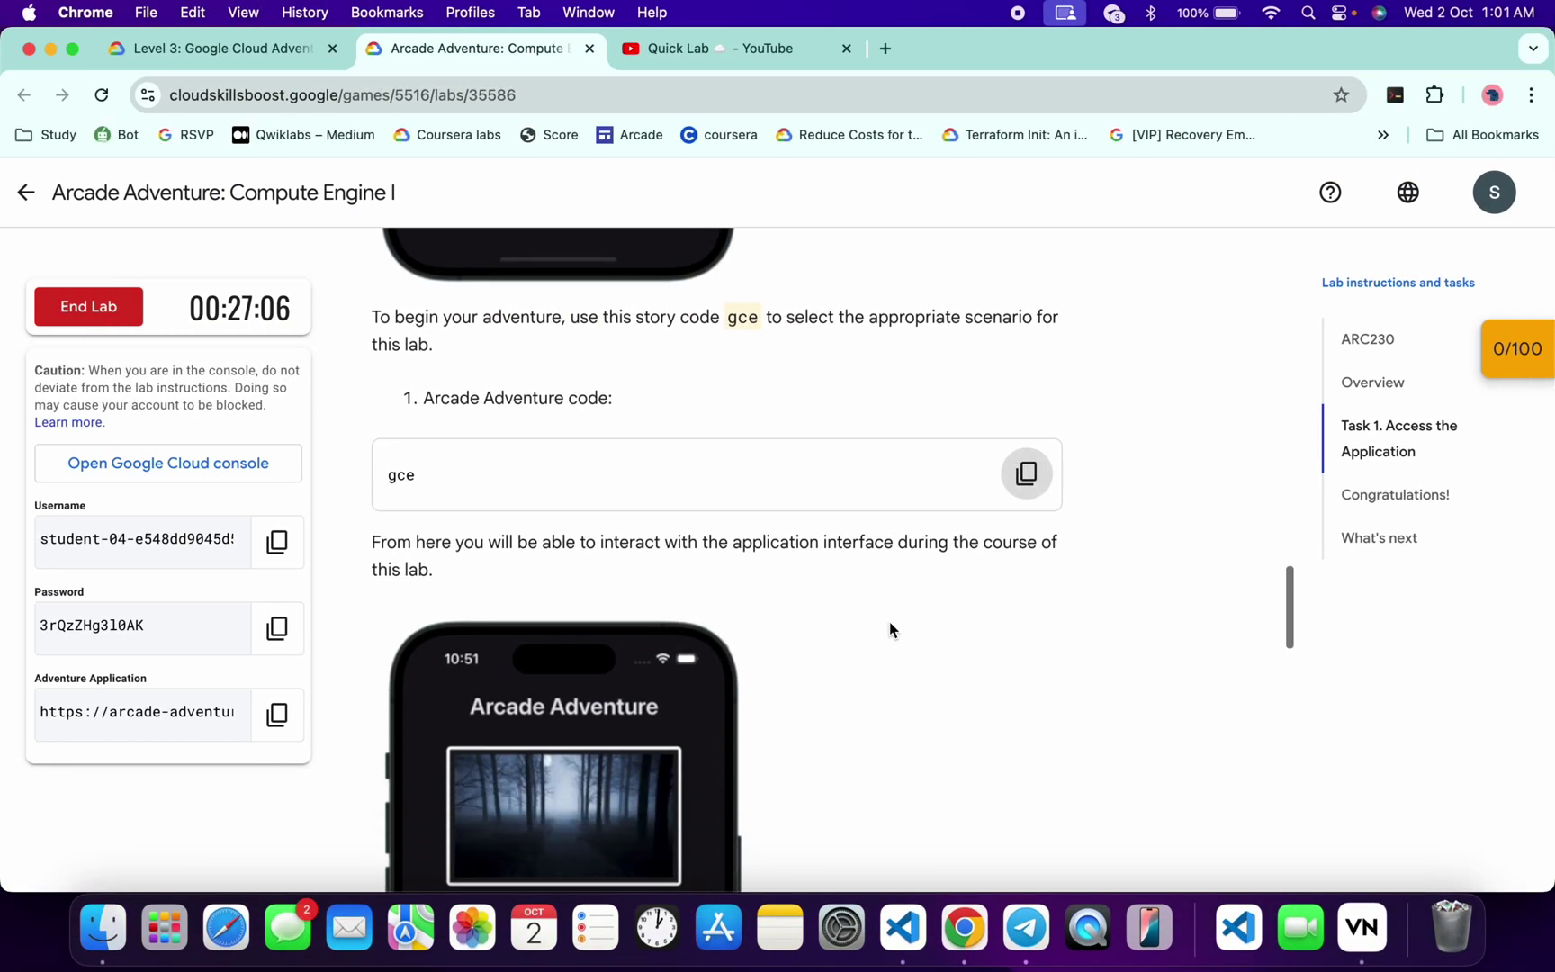
scroll(892, 629, "down", 10)
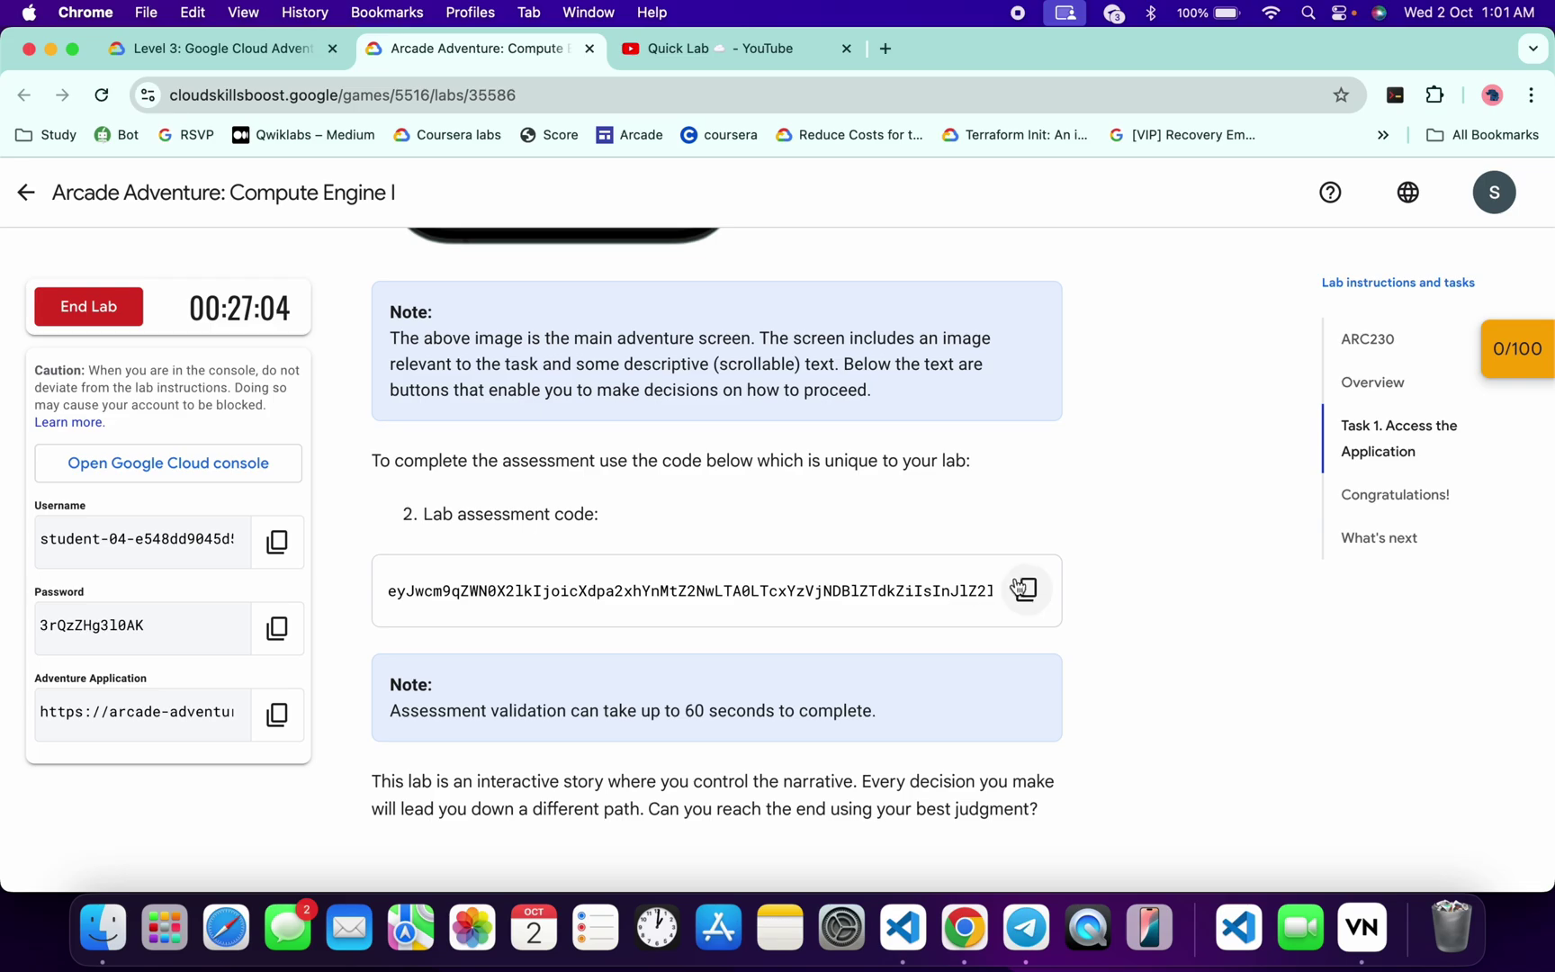
left_click(1036, 590)
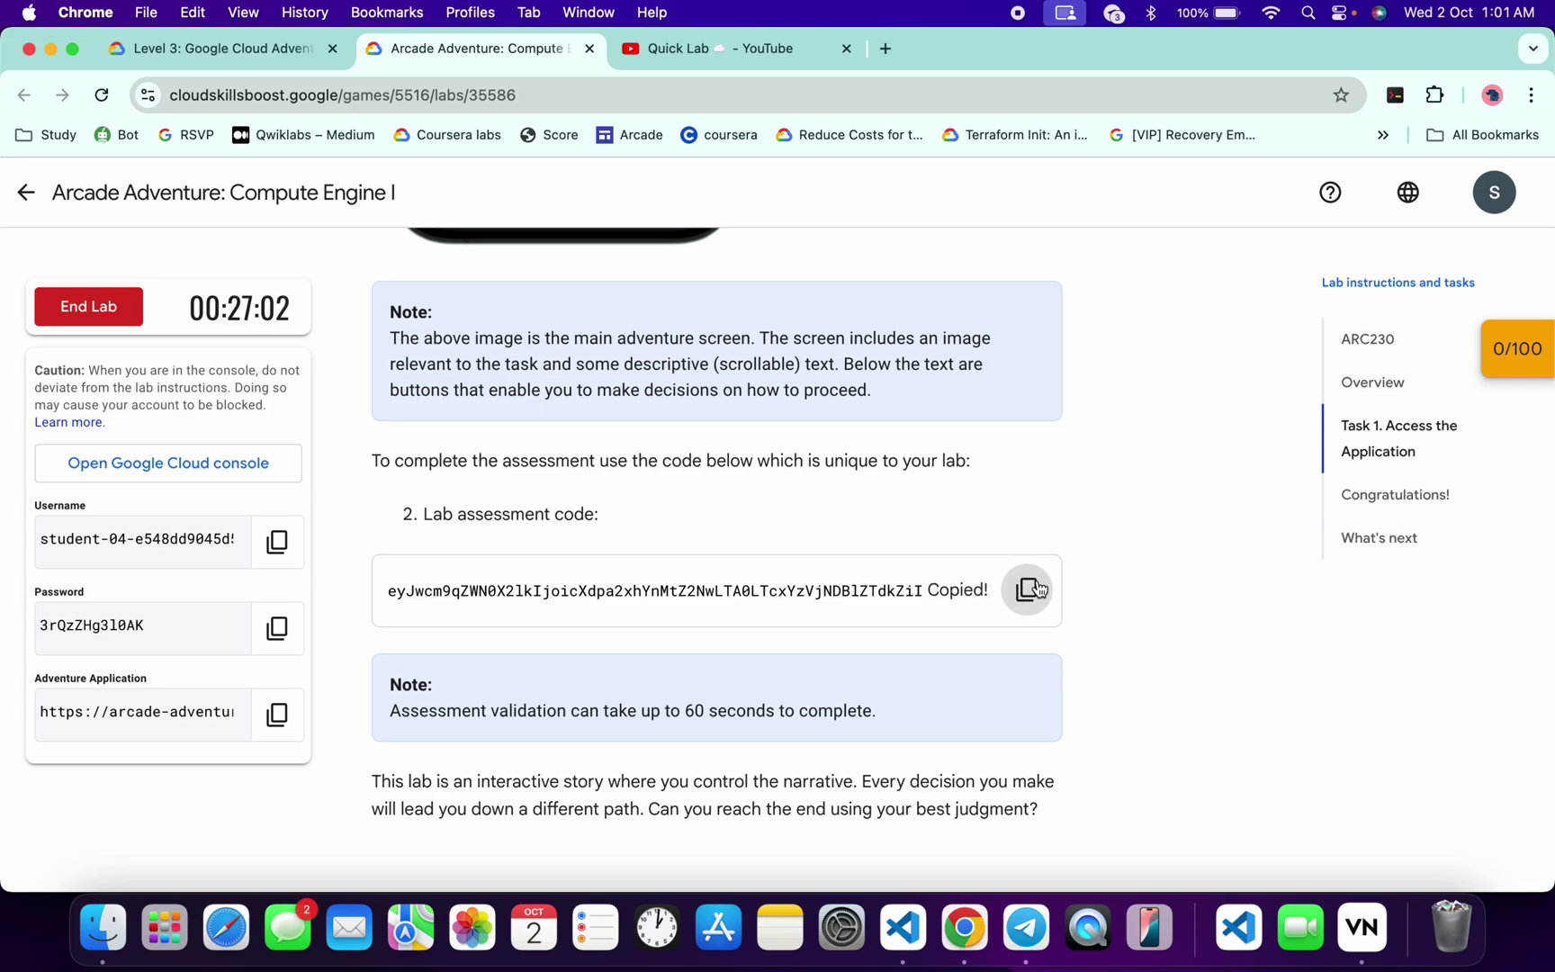
key("ctrl+Right")
left_click(823, 562)
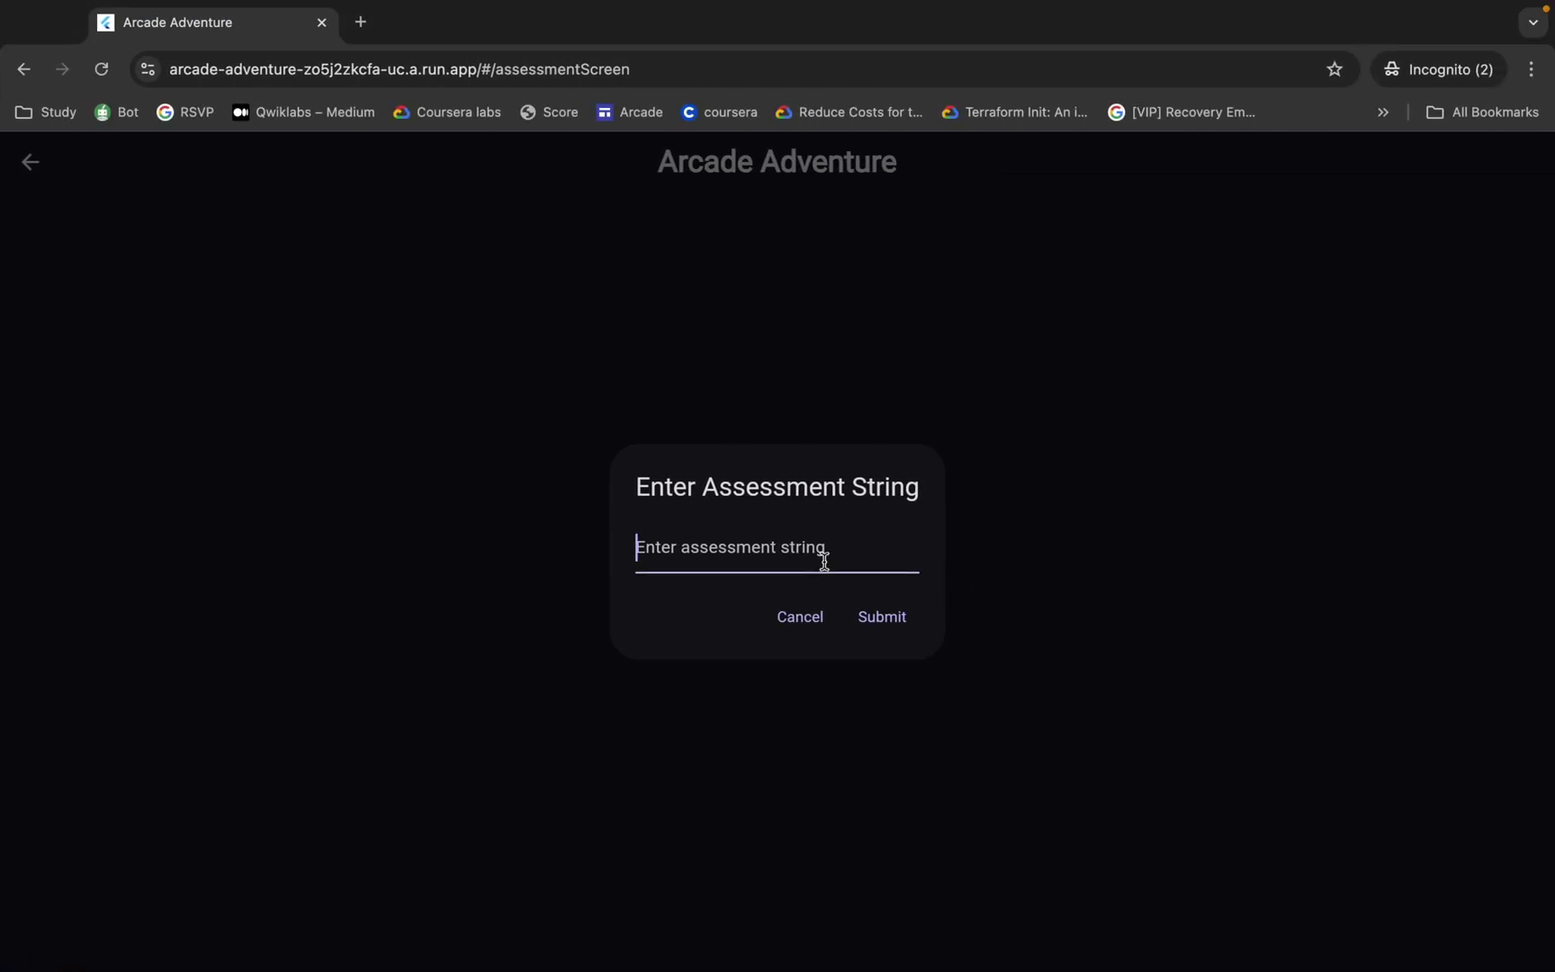
key("ctrl+v")
left_click(1161, 617)
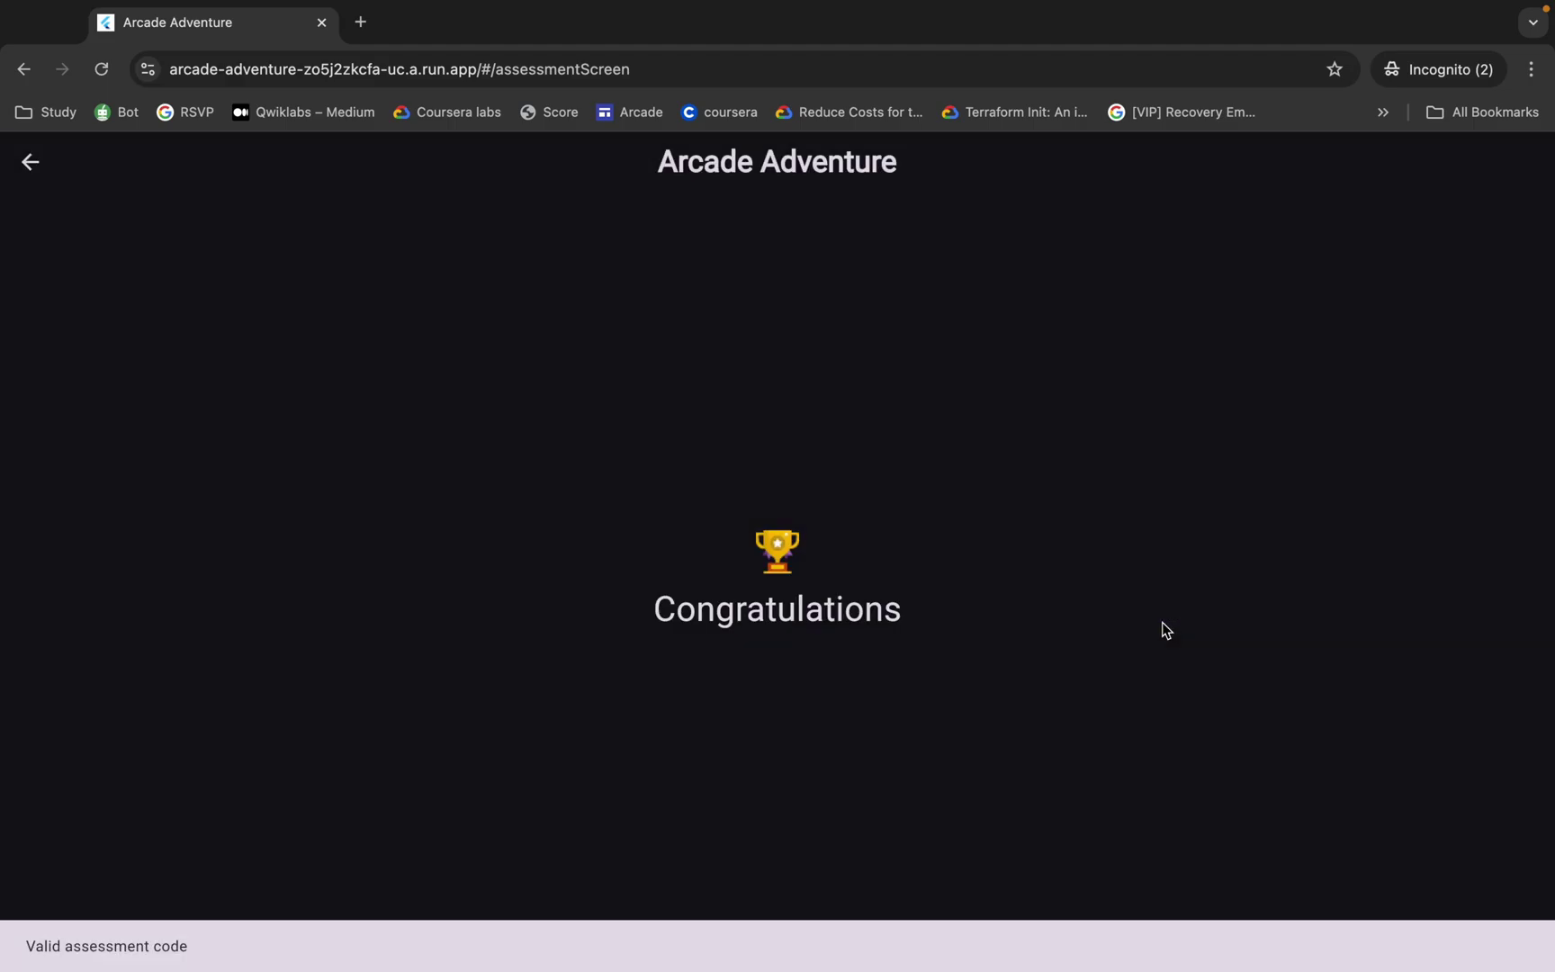
left_click(630, 614)
Run the first Task One progress check and highlight the note about validation time.
key("ctrl+Left")
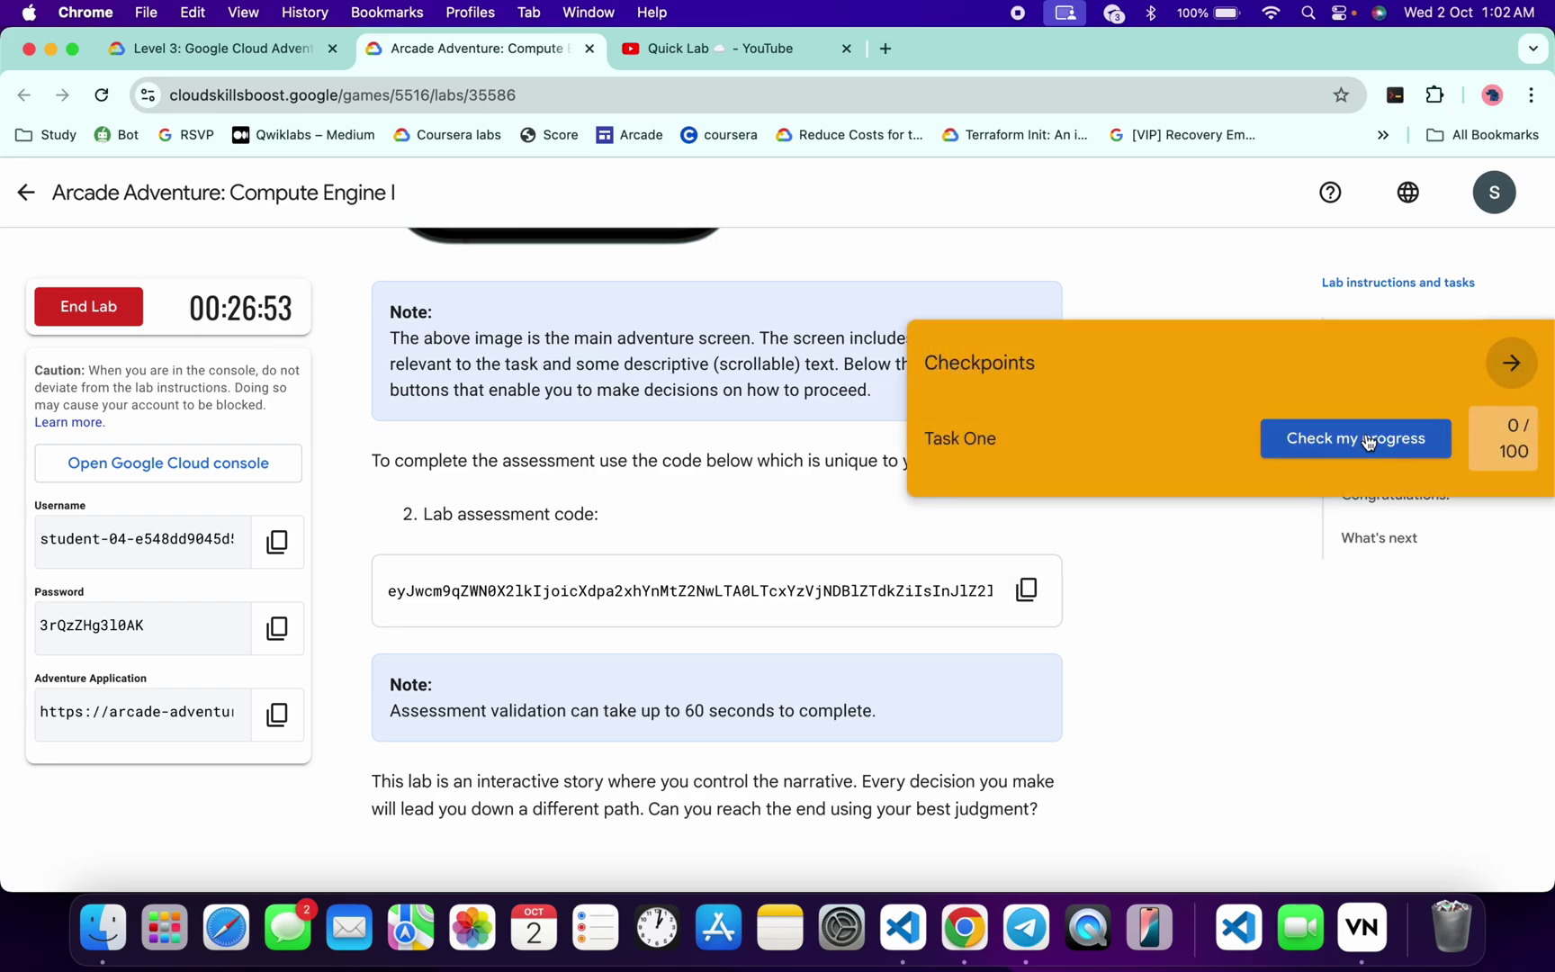
left_click(1403, 440)
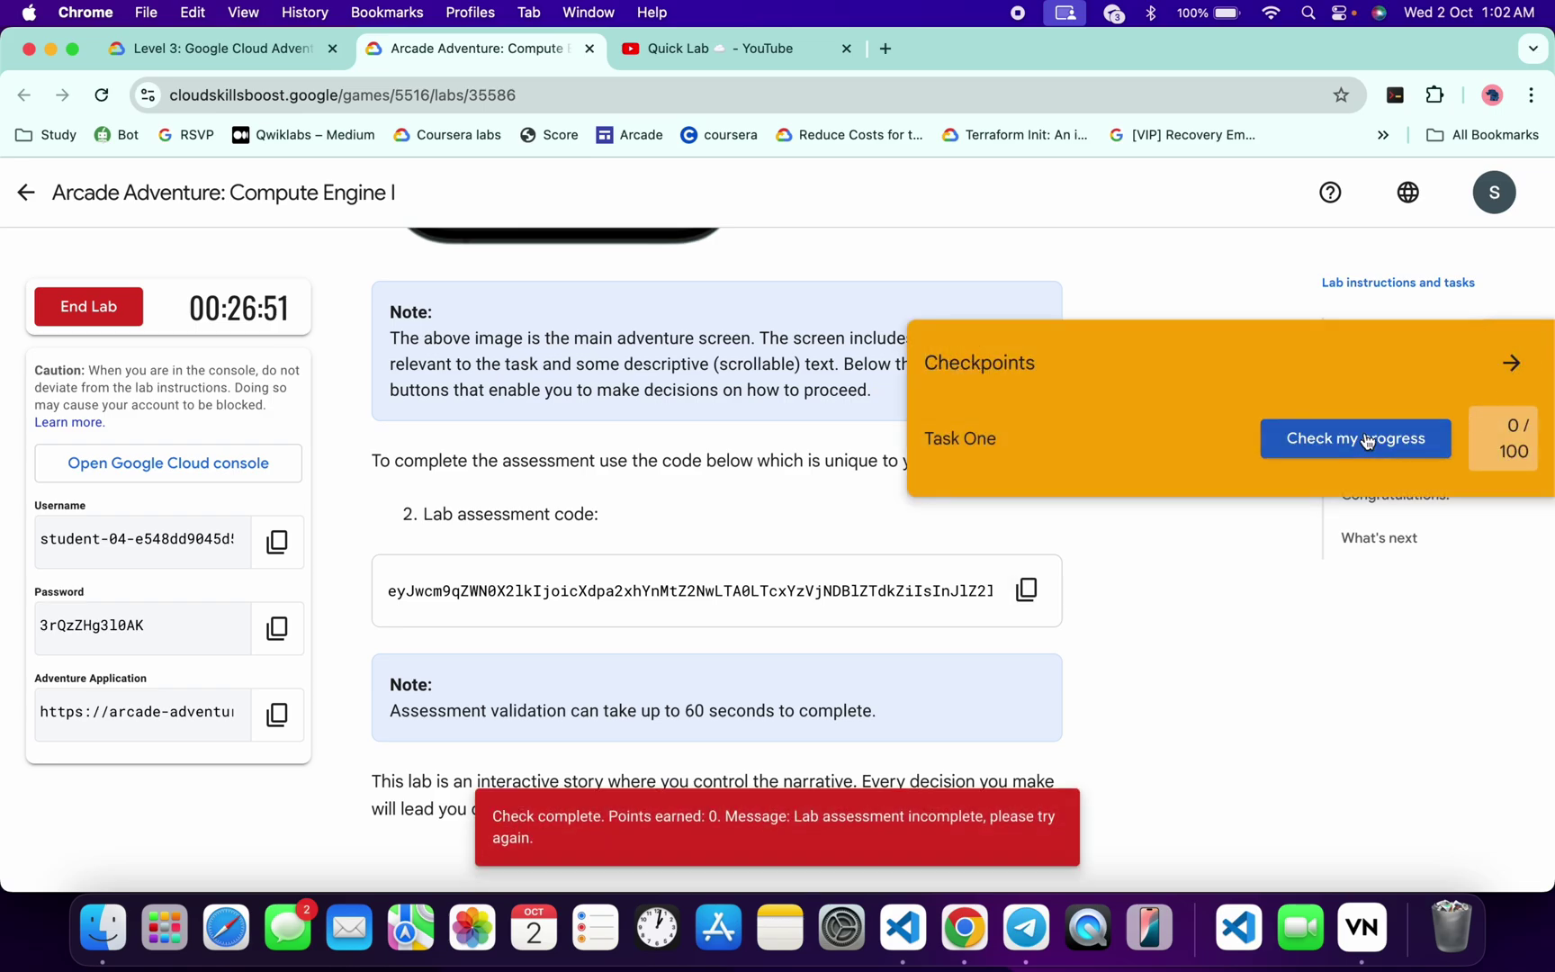
left_click(1511, 363)
scroll(1036, 499, "down", 3)
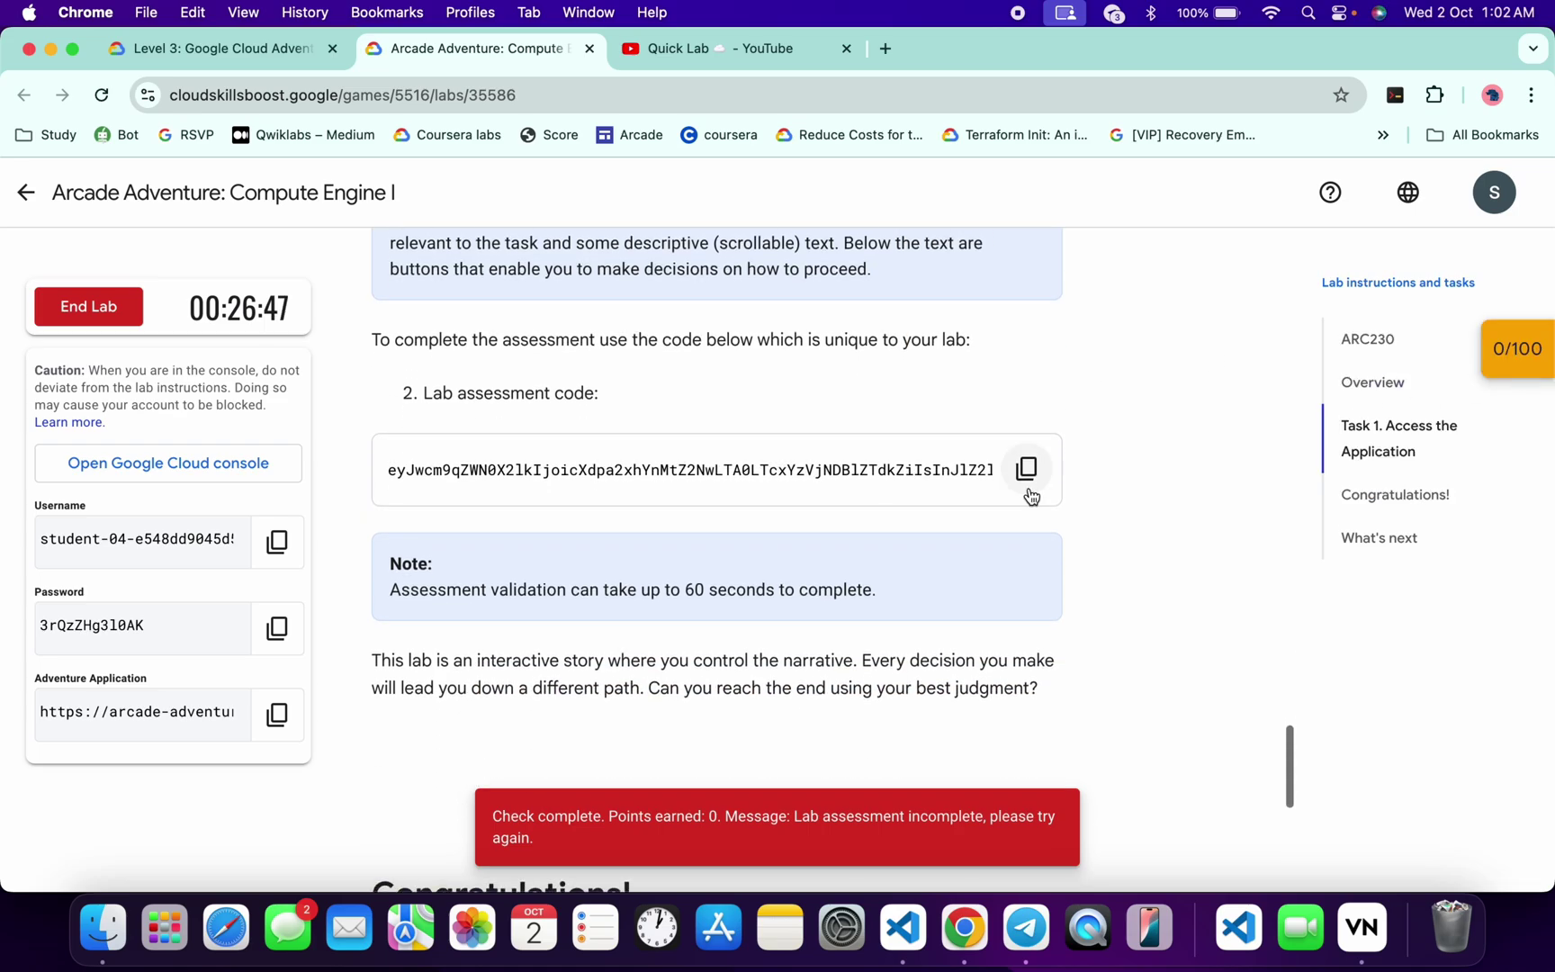
left_click_drag(390, 588, 698, 586)
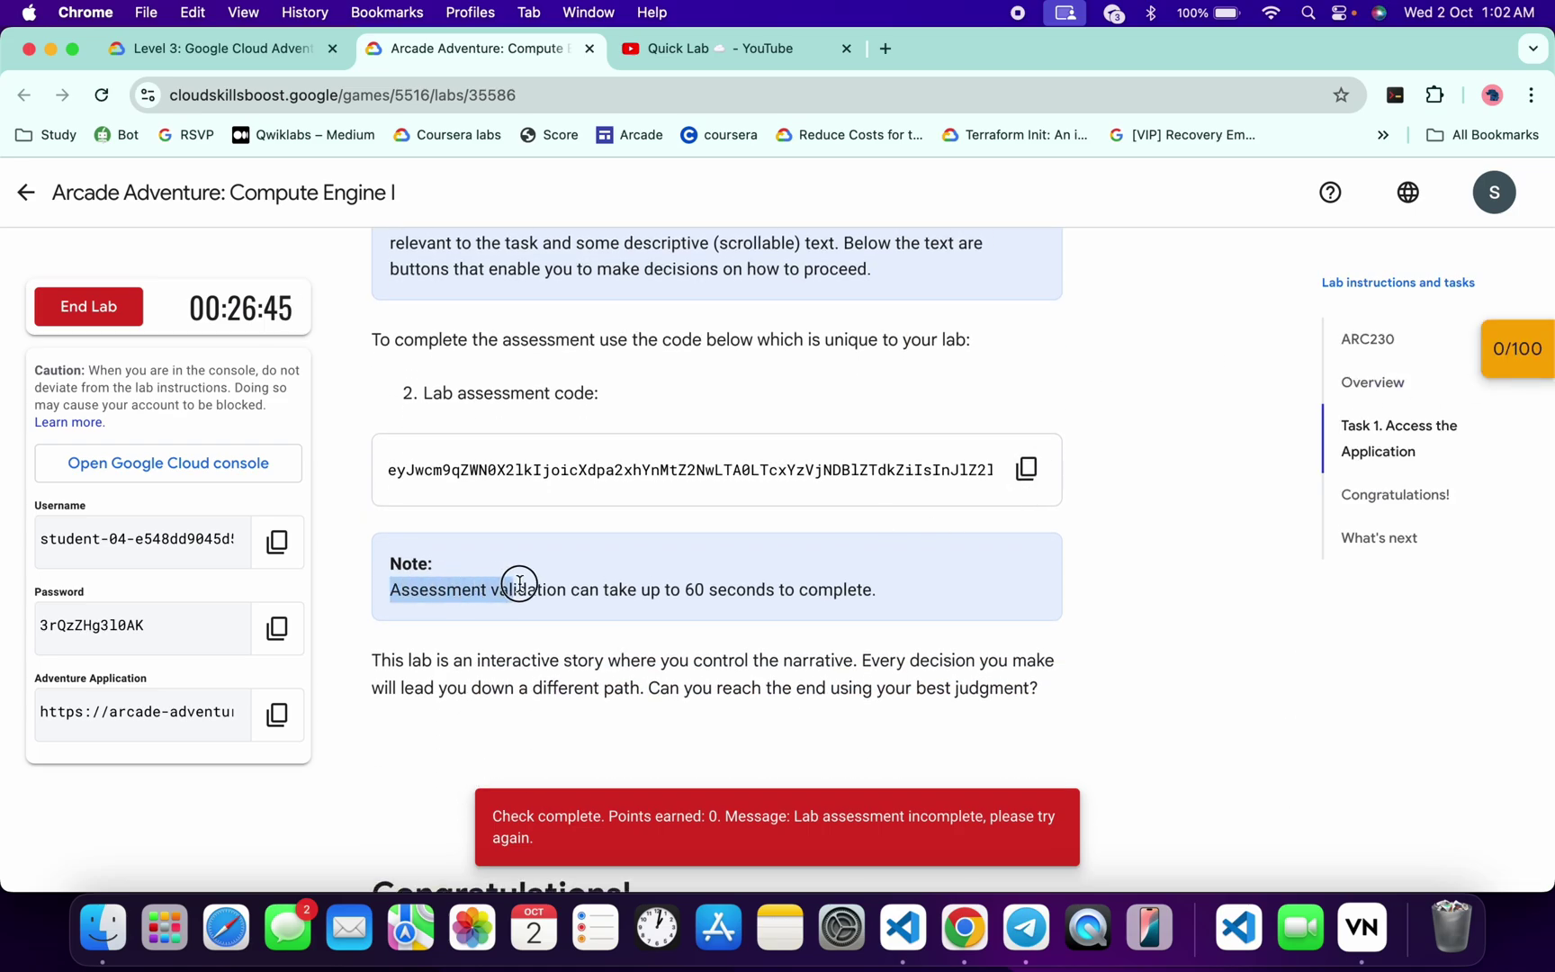
left_click(699, 586)
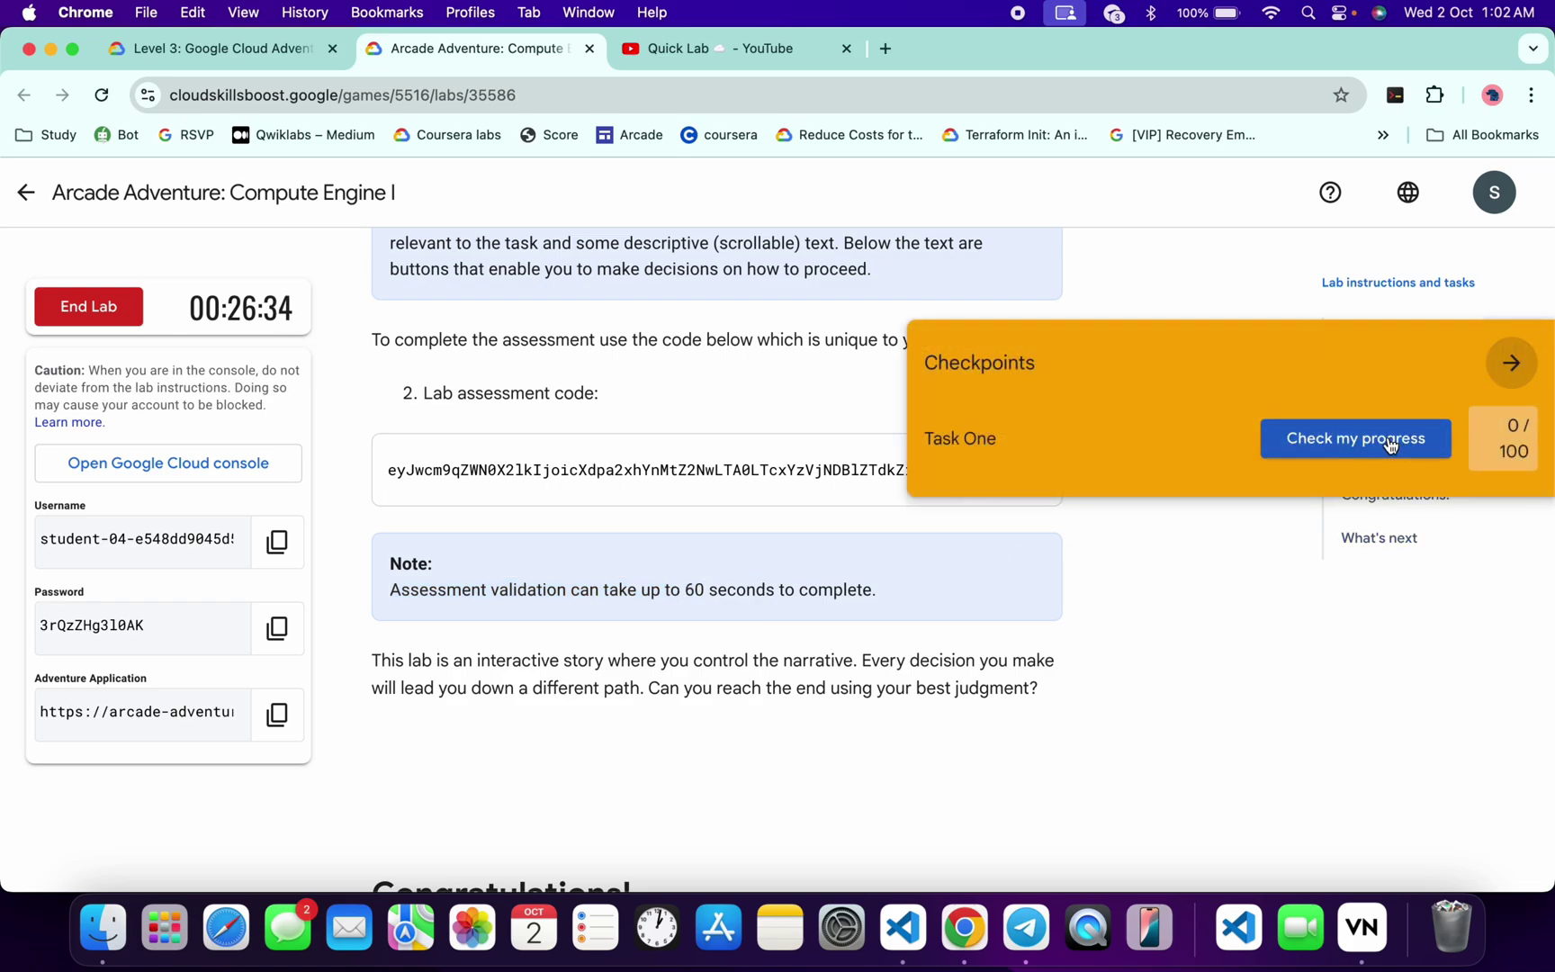
Rerun Task One's Check my progress repeatedly while the score stays at 0/100.
left_click(1390, 443)
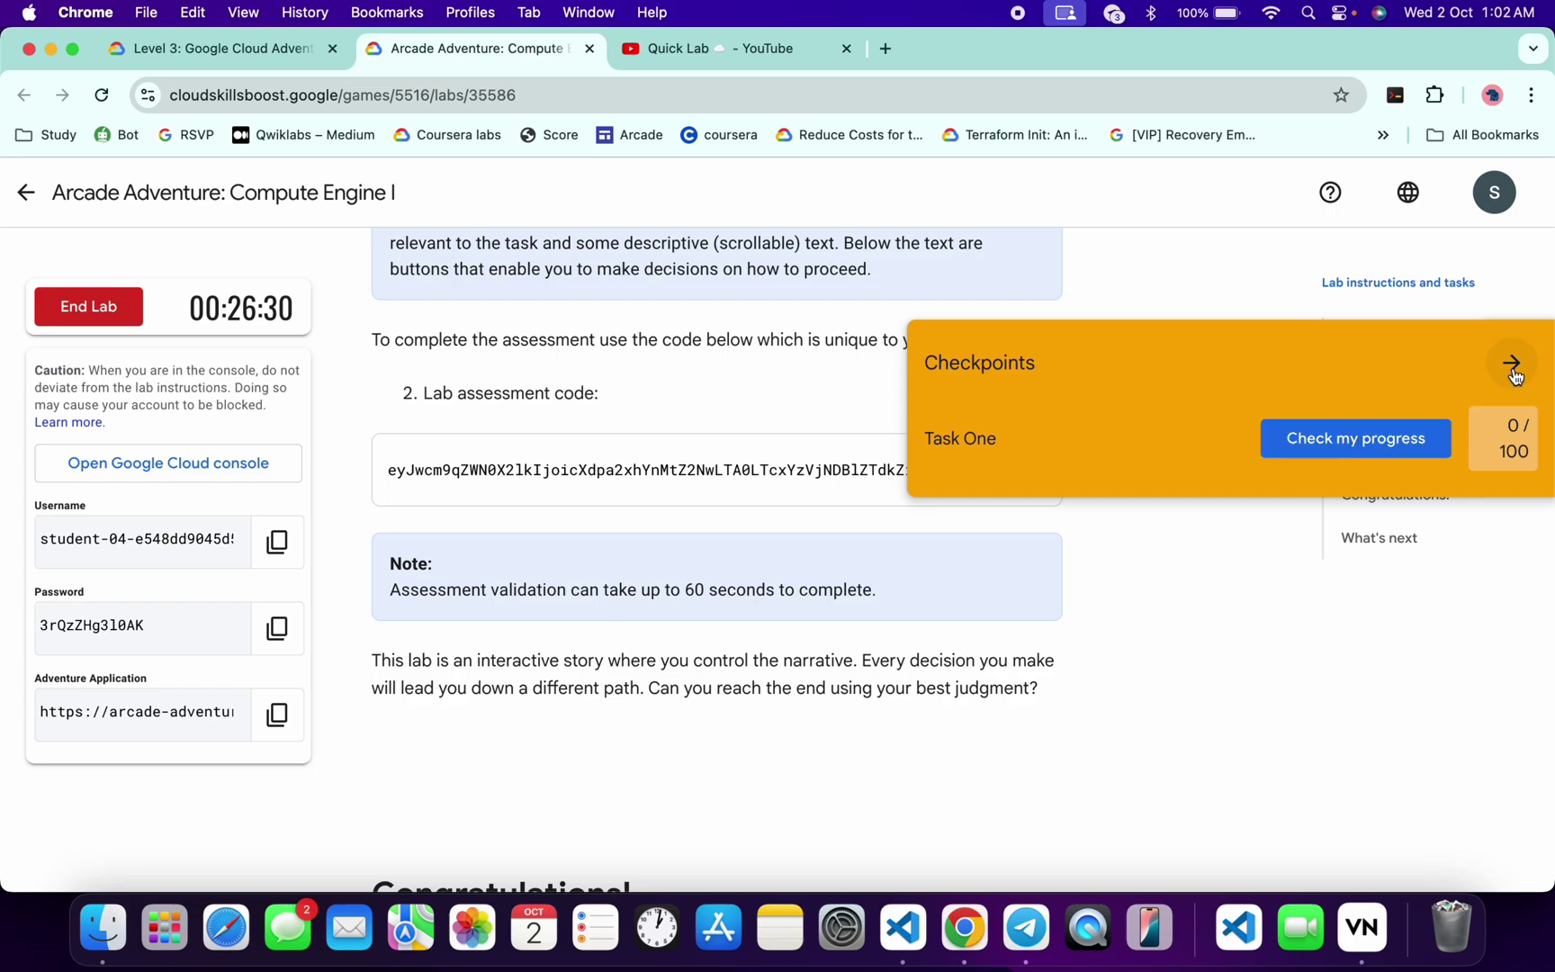
left_click(1416, 446)
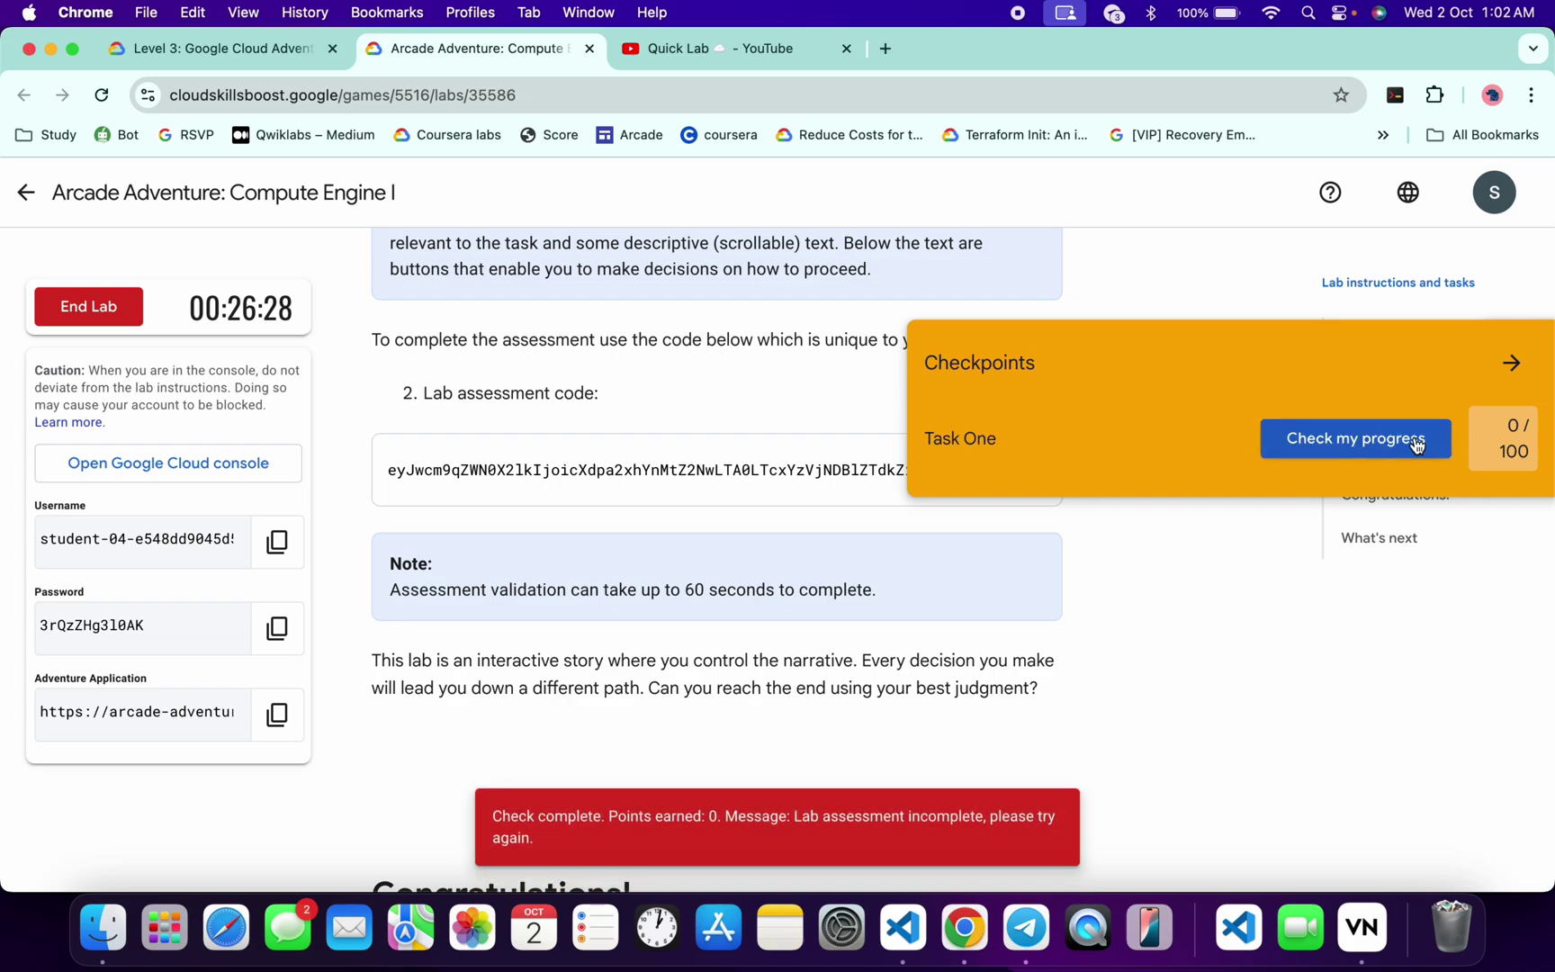
left_click(1415, 446)
left_click(1416, 447)
left_click(1414, 444)
left_click(1390, 440)
left_click(1389, 440)
left_click(1390, 440)
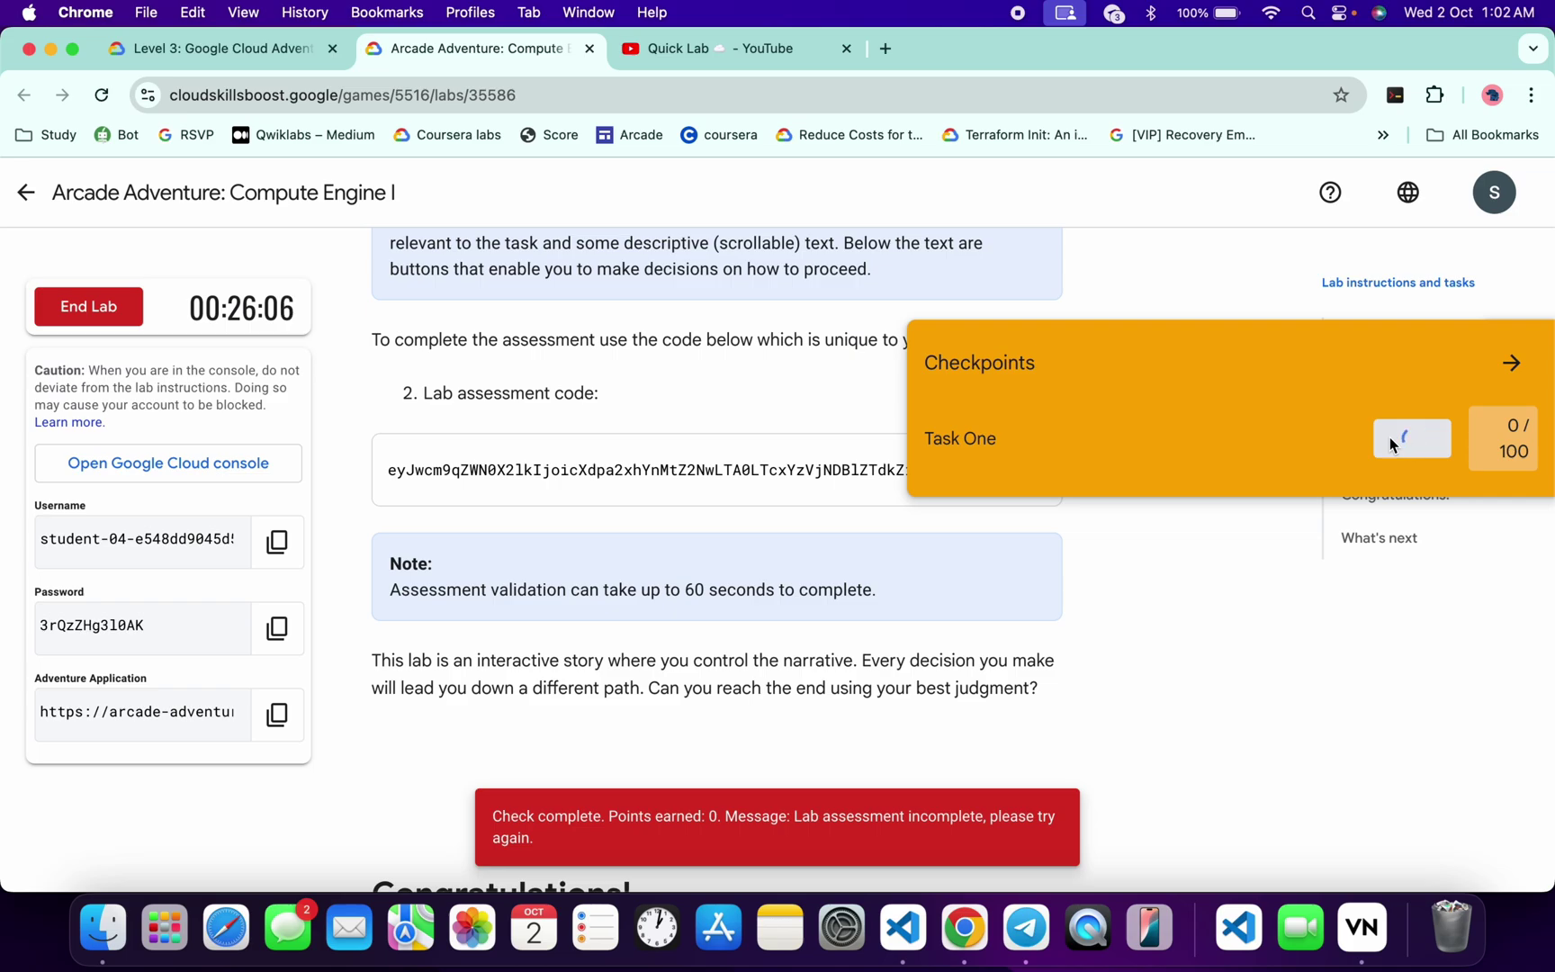